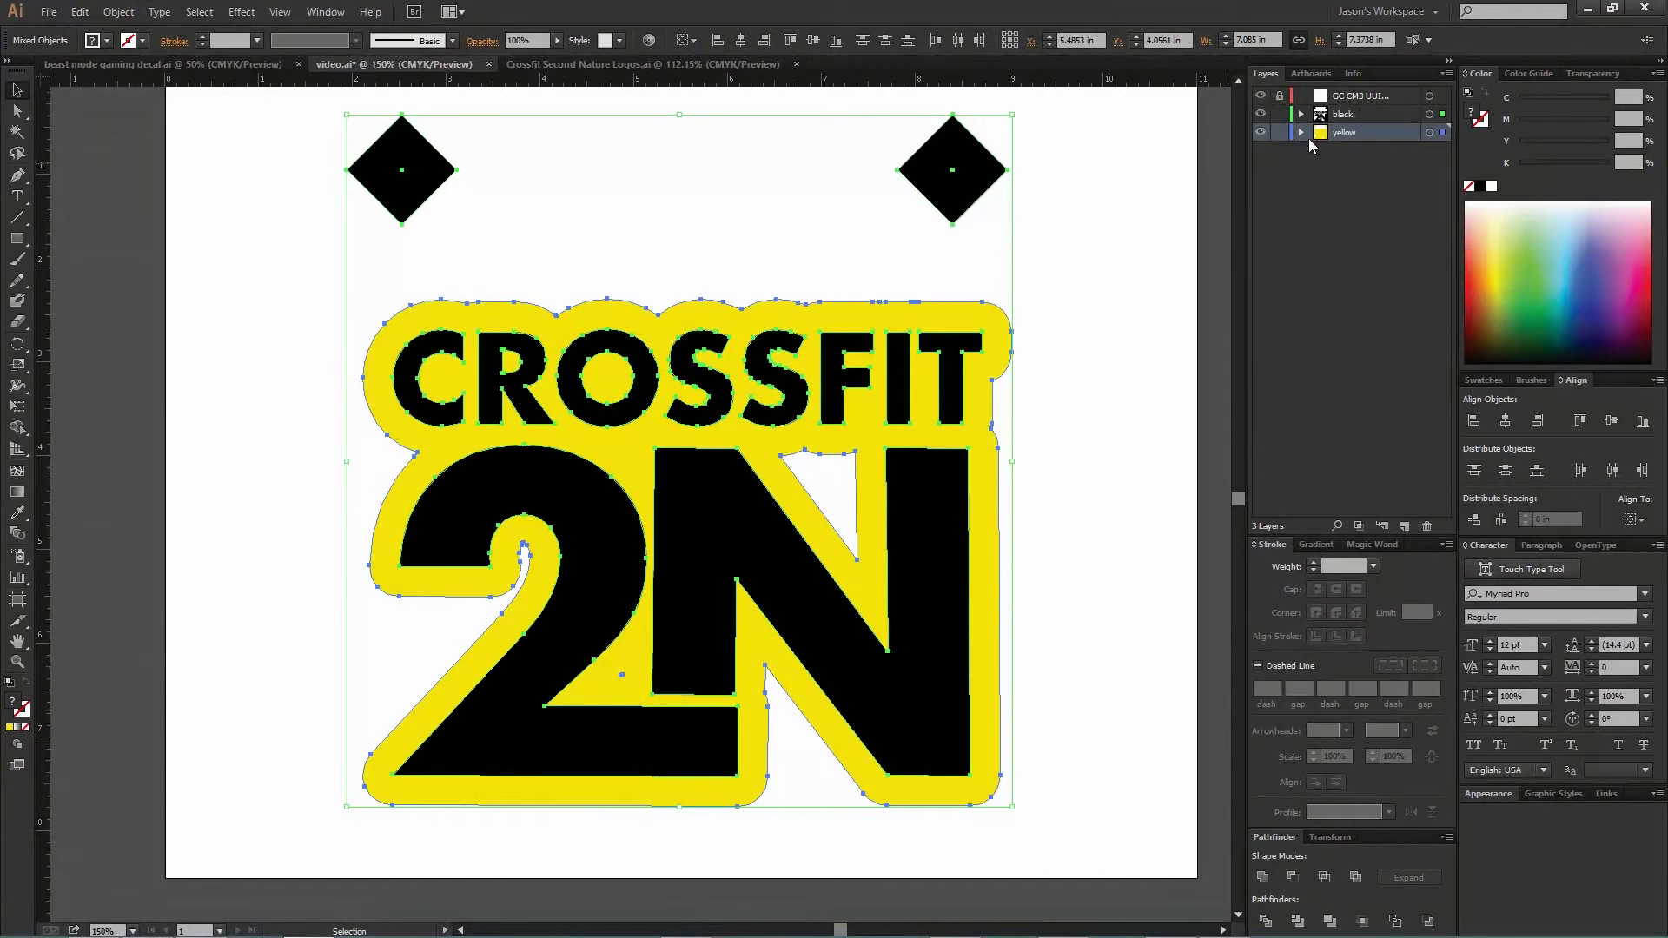
pyautogui.click(1260, 133)
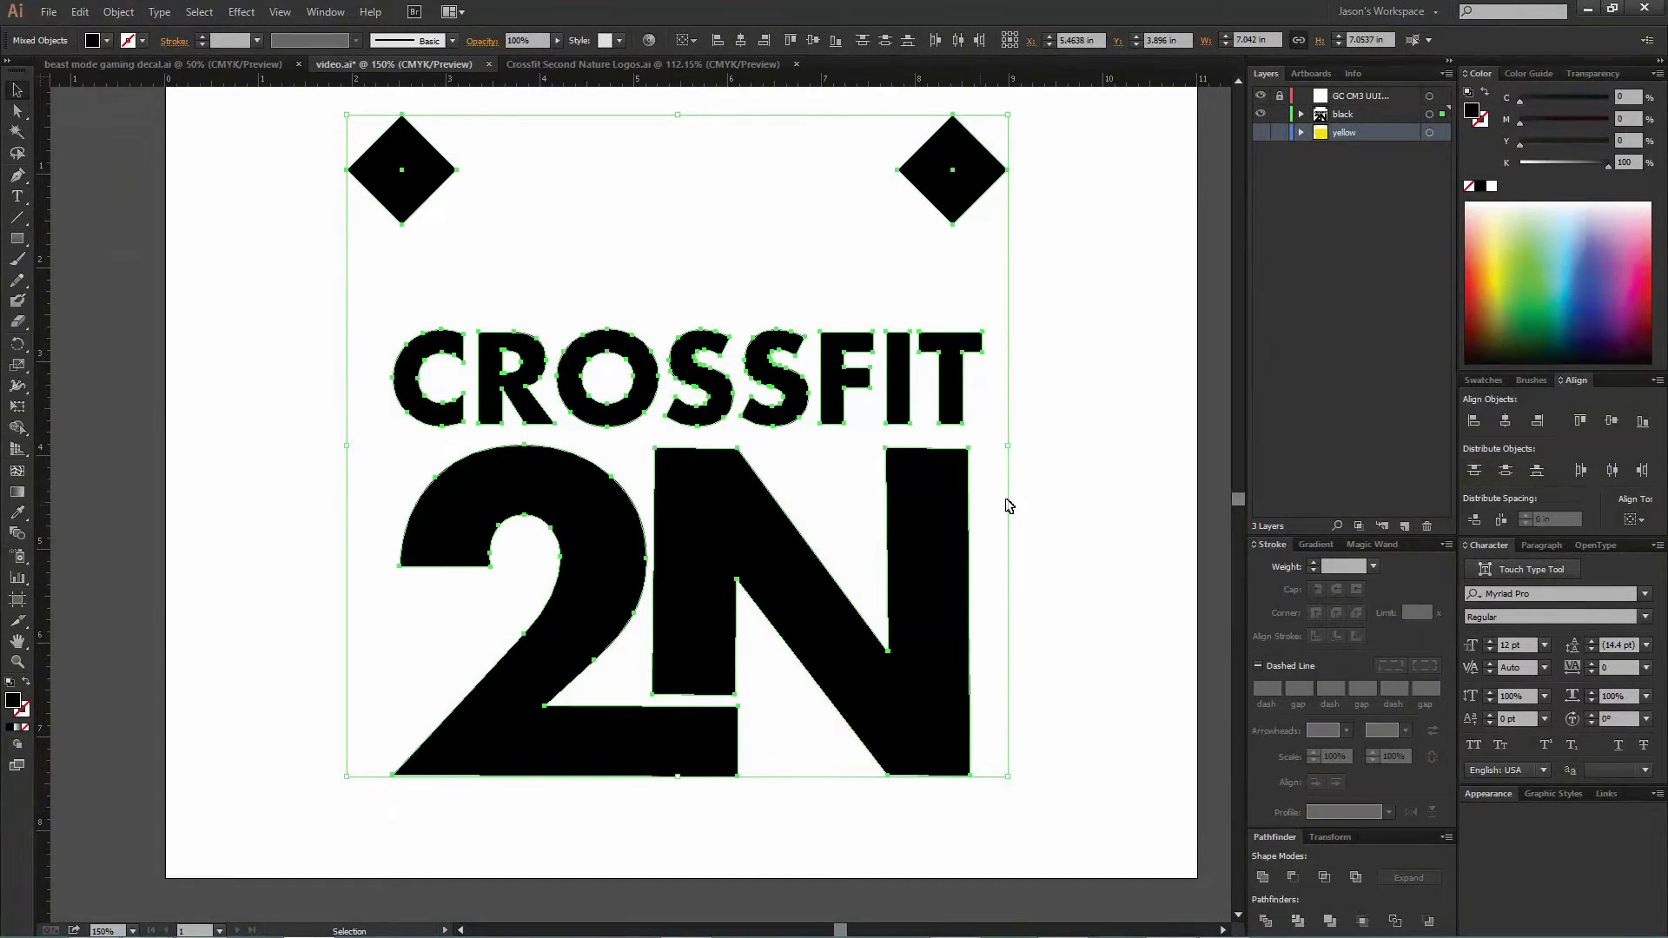
pyautogui.click(1082, 489)
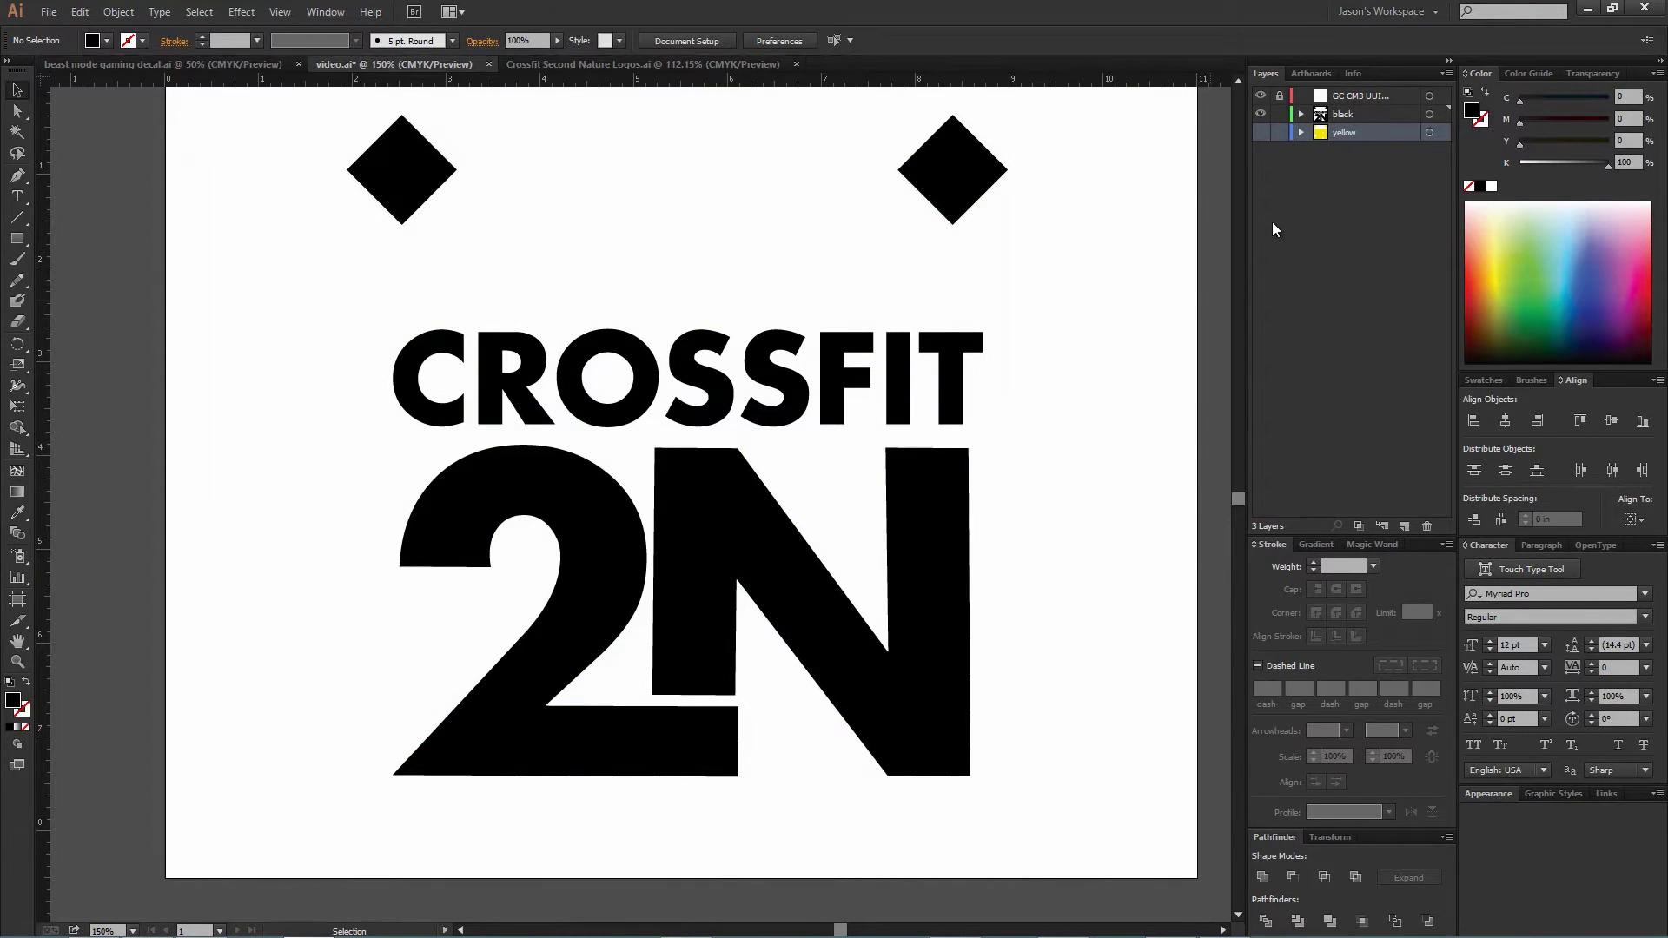
pyautogui.click(1261, 133)
pyautogui.click(1261, 114)
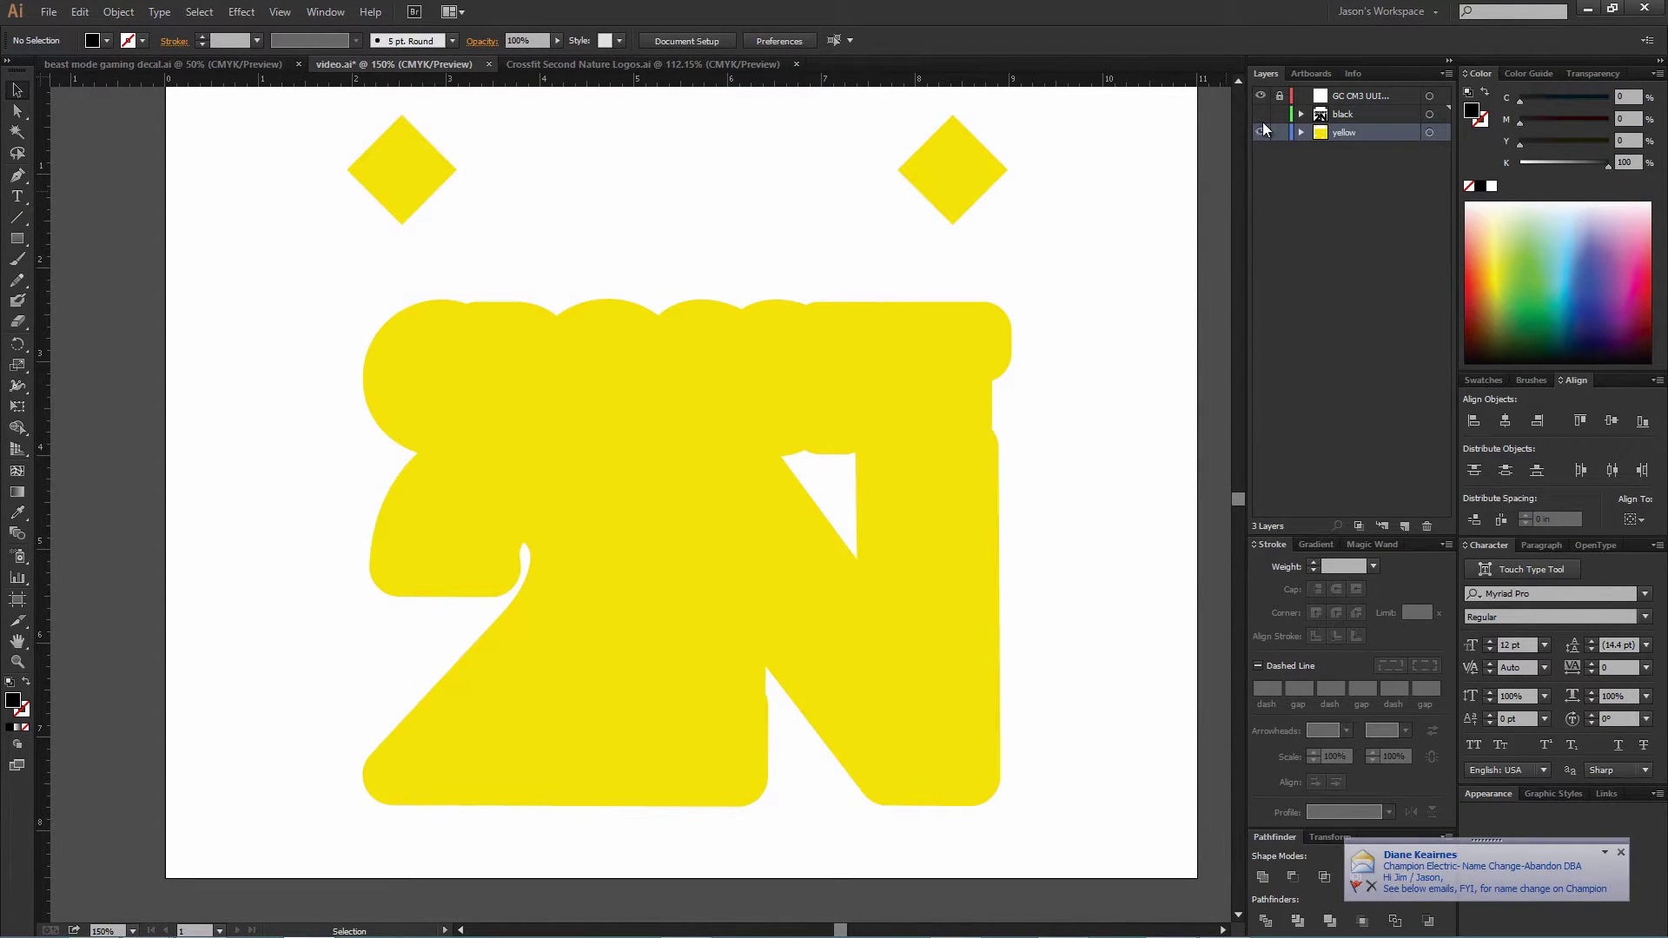
pyautogui.click(1260, 114)
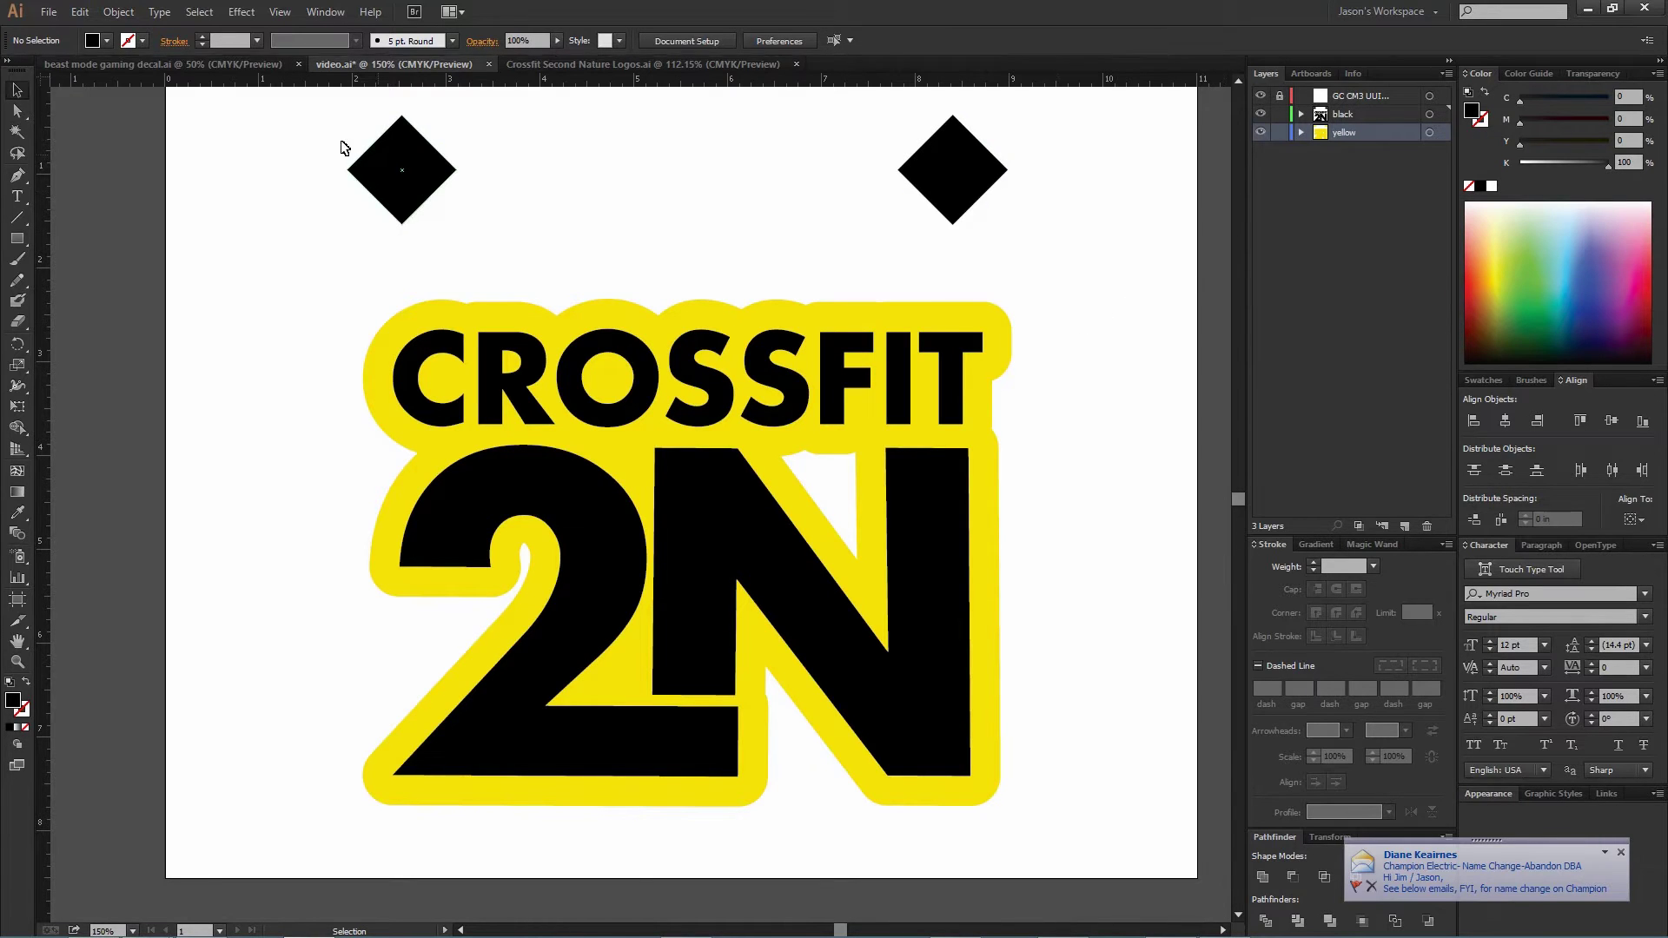
pyautogui.moveTo(287, 136); pyautogui.dragTo(1129, 760)
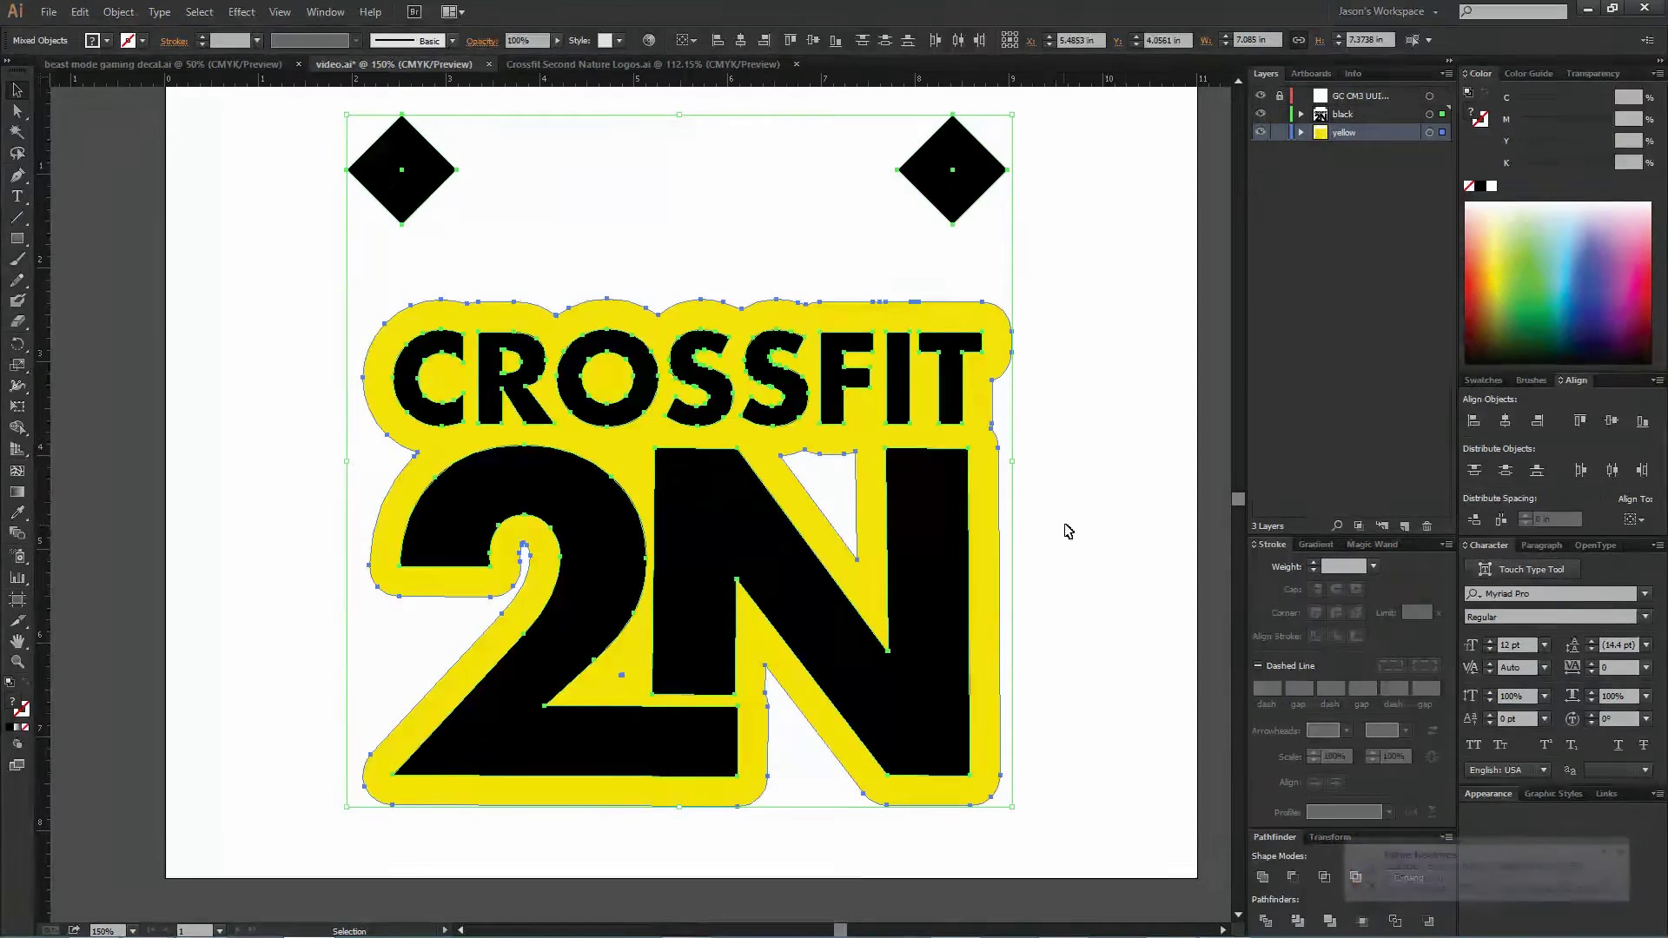
# Send the logo to Cutting Master 3 from the File menu, continuing past the update check.
pyautogui.click(50, 13)
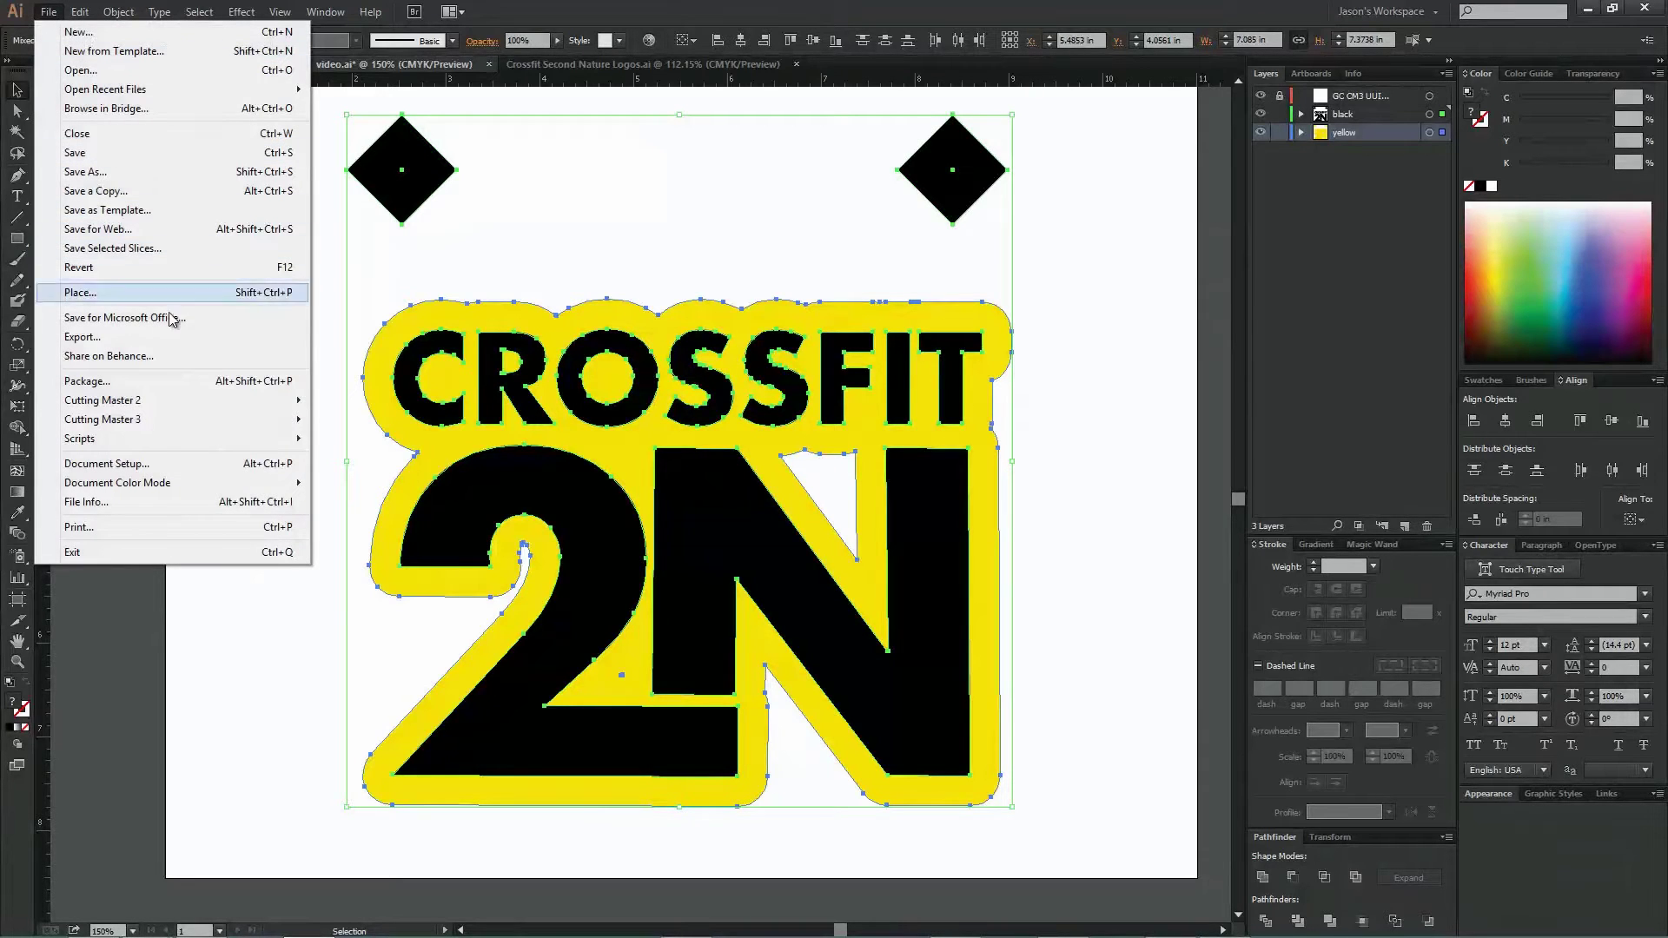
pyautogui.moveTo(175, 425)
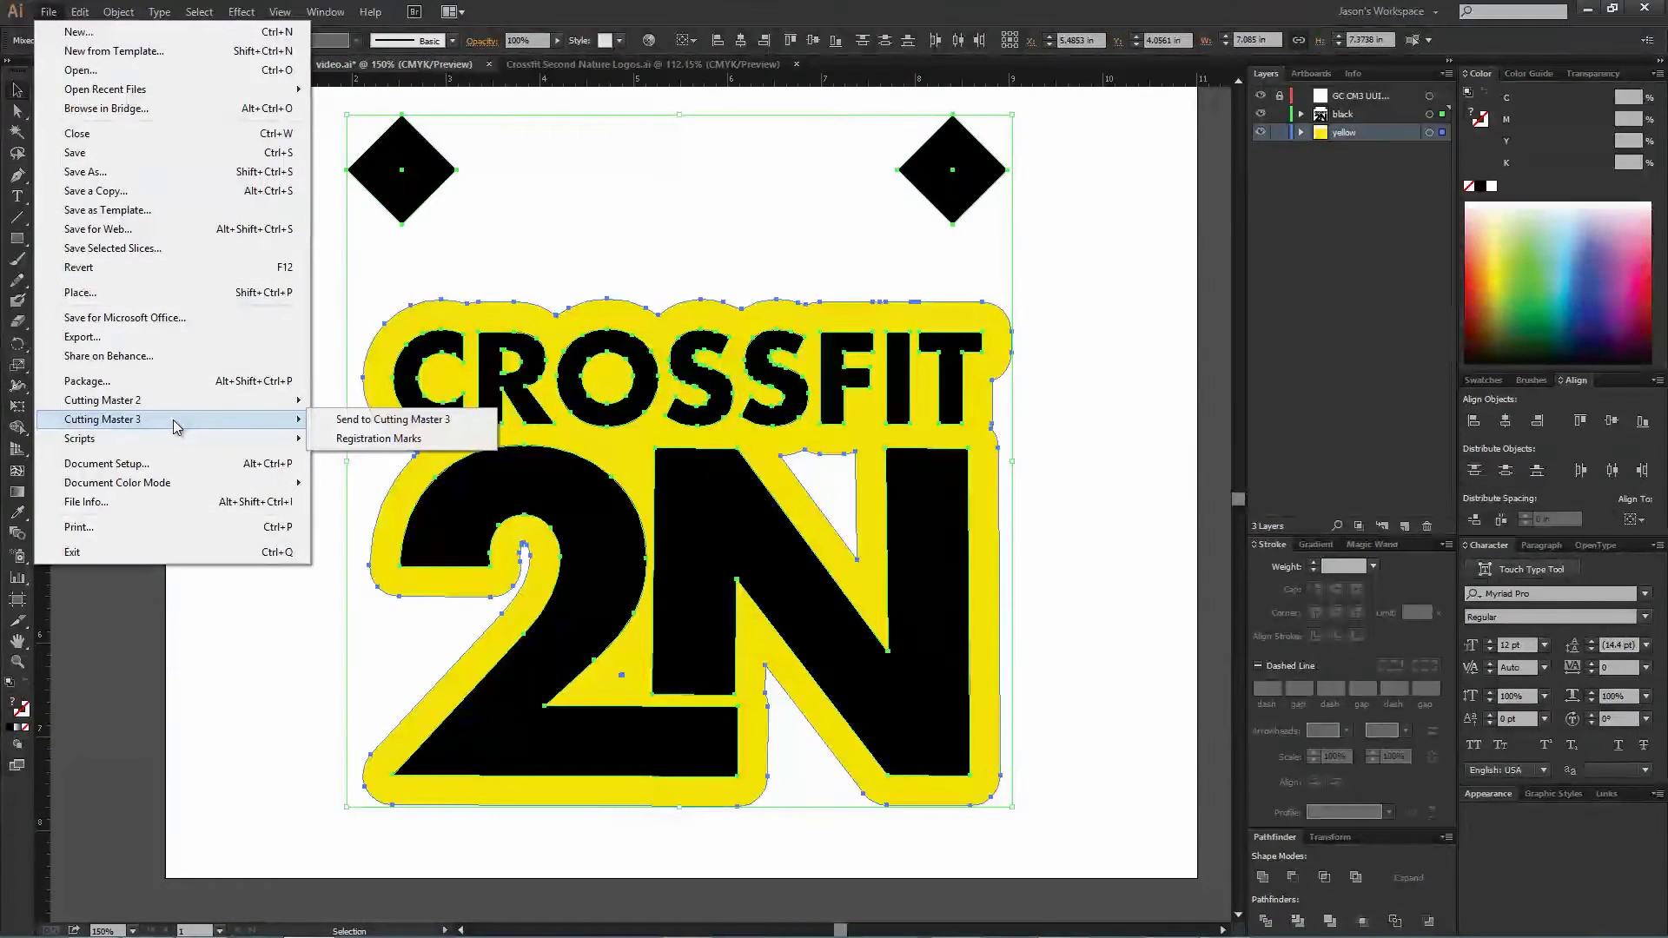
pyautogui.click(389, 422)
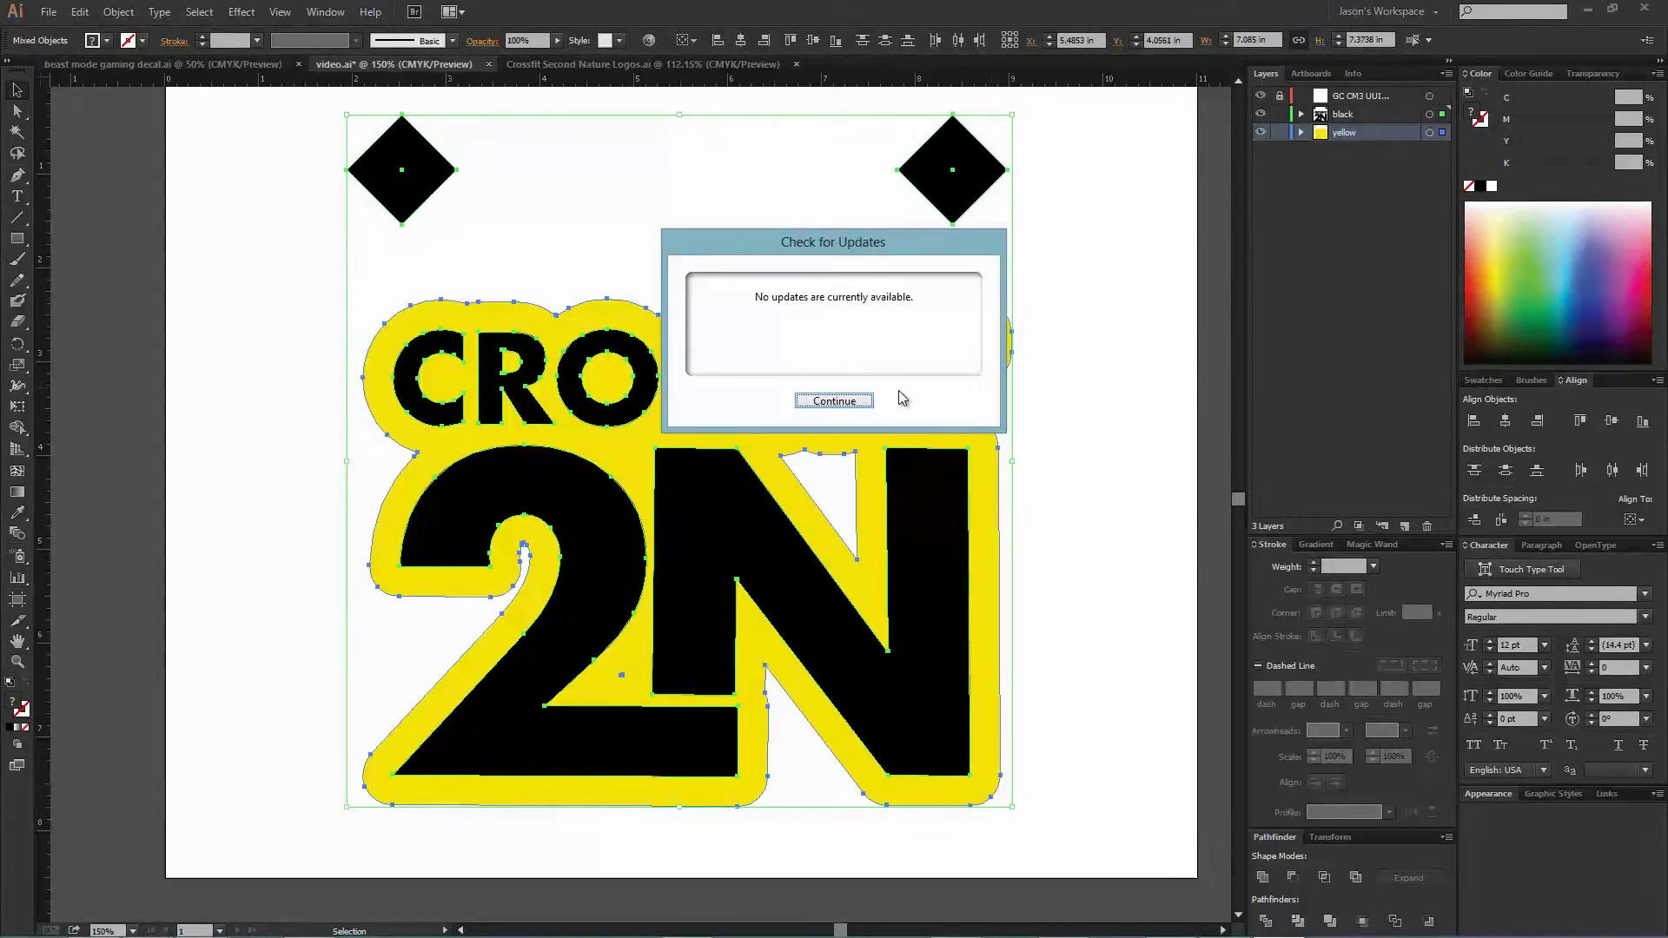
pyautogui.click(834, 402)
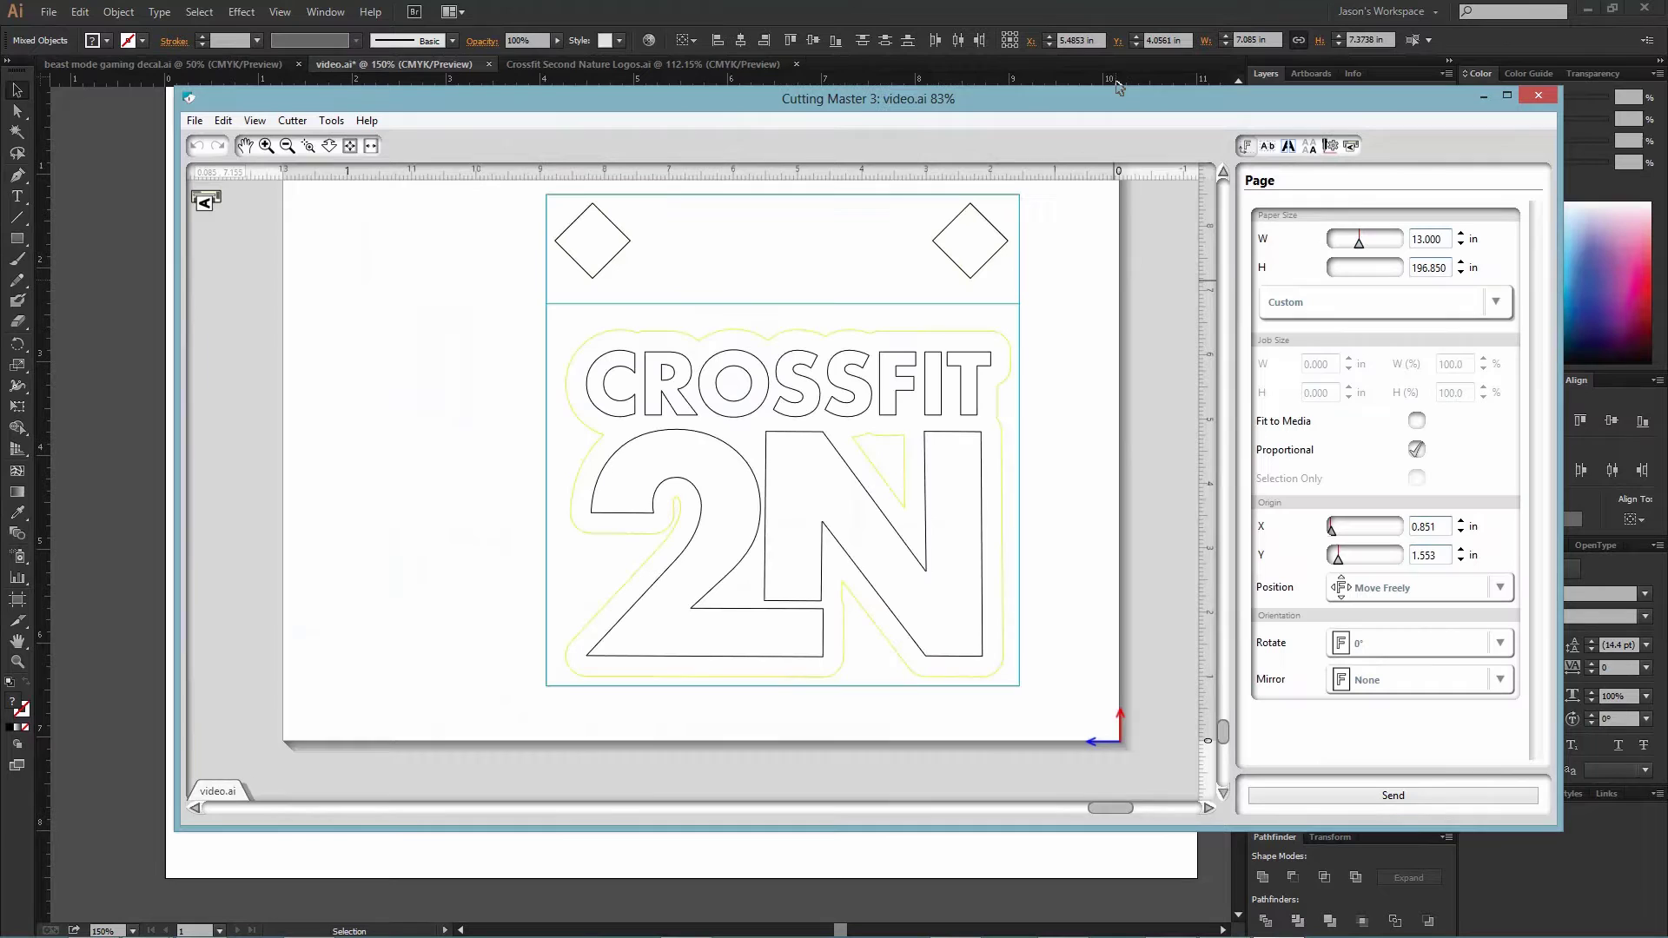
# Reposition the Cutting Master 3 window to review the 7.353 × 7.642 in job on the Page panel.
pyautogui.moveTo(1129, 100); pyautogui.dragTo(1071, 71)
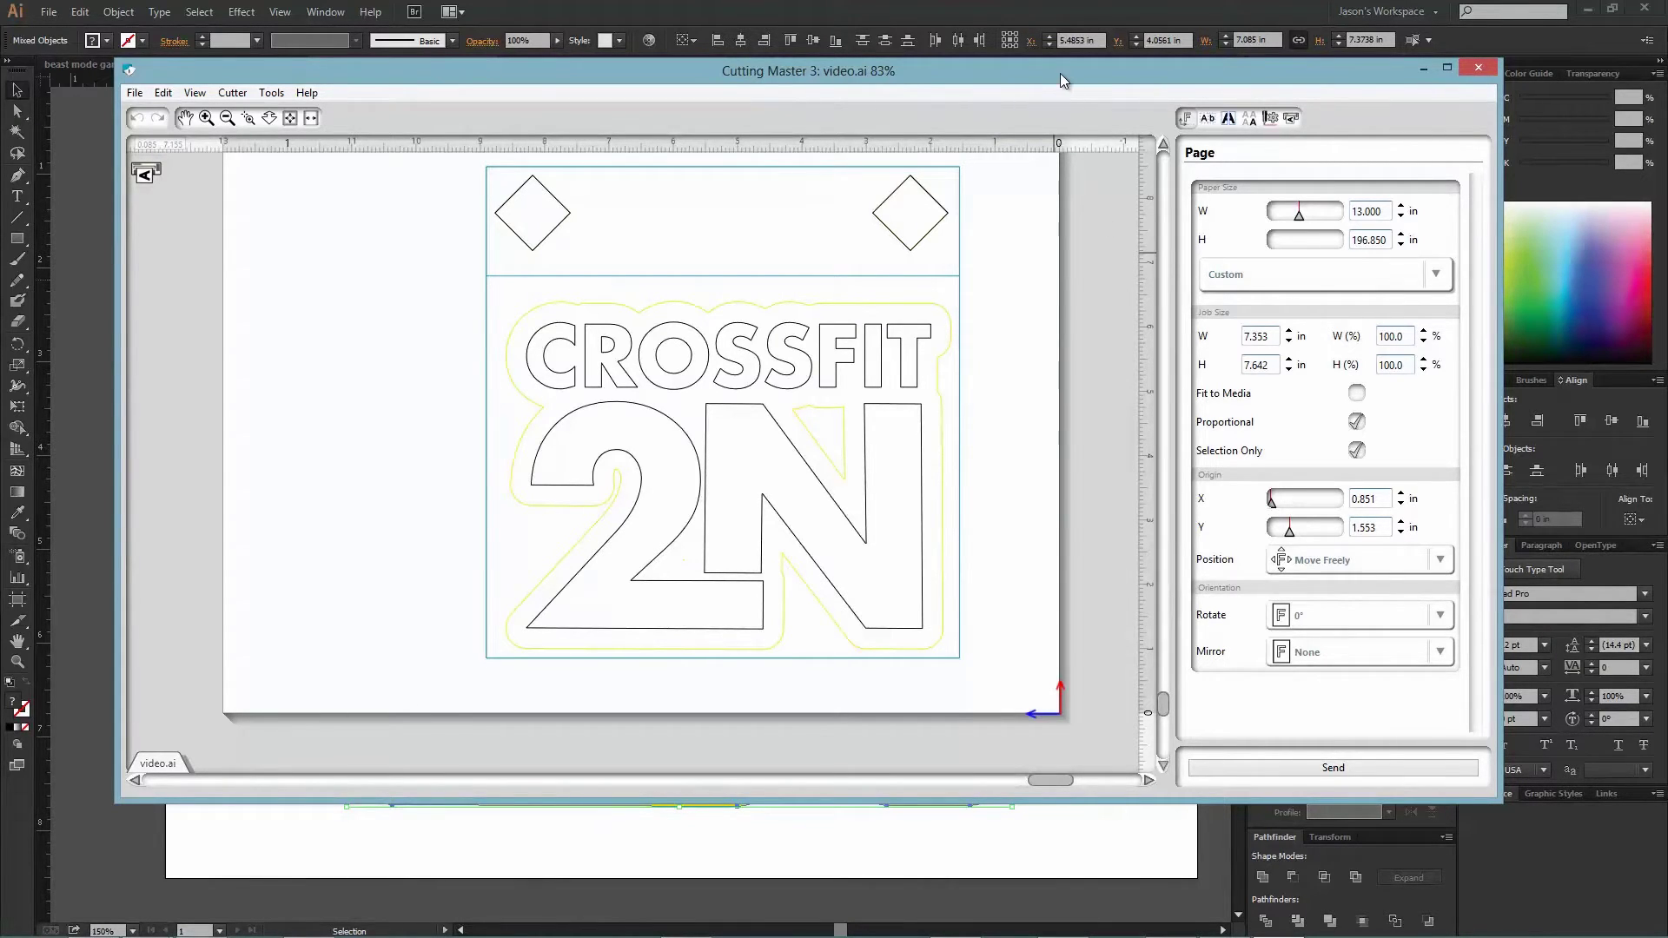
pyautogui.moveTo(1058, 67); pyautogui.dragTo(1097, 102)
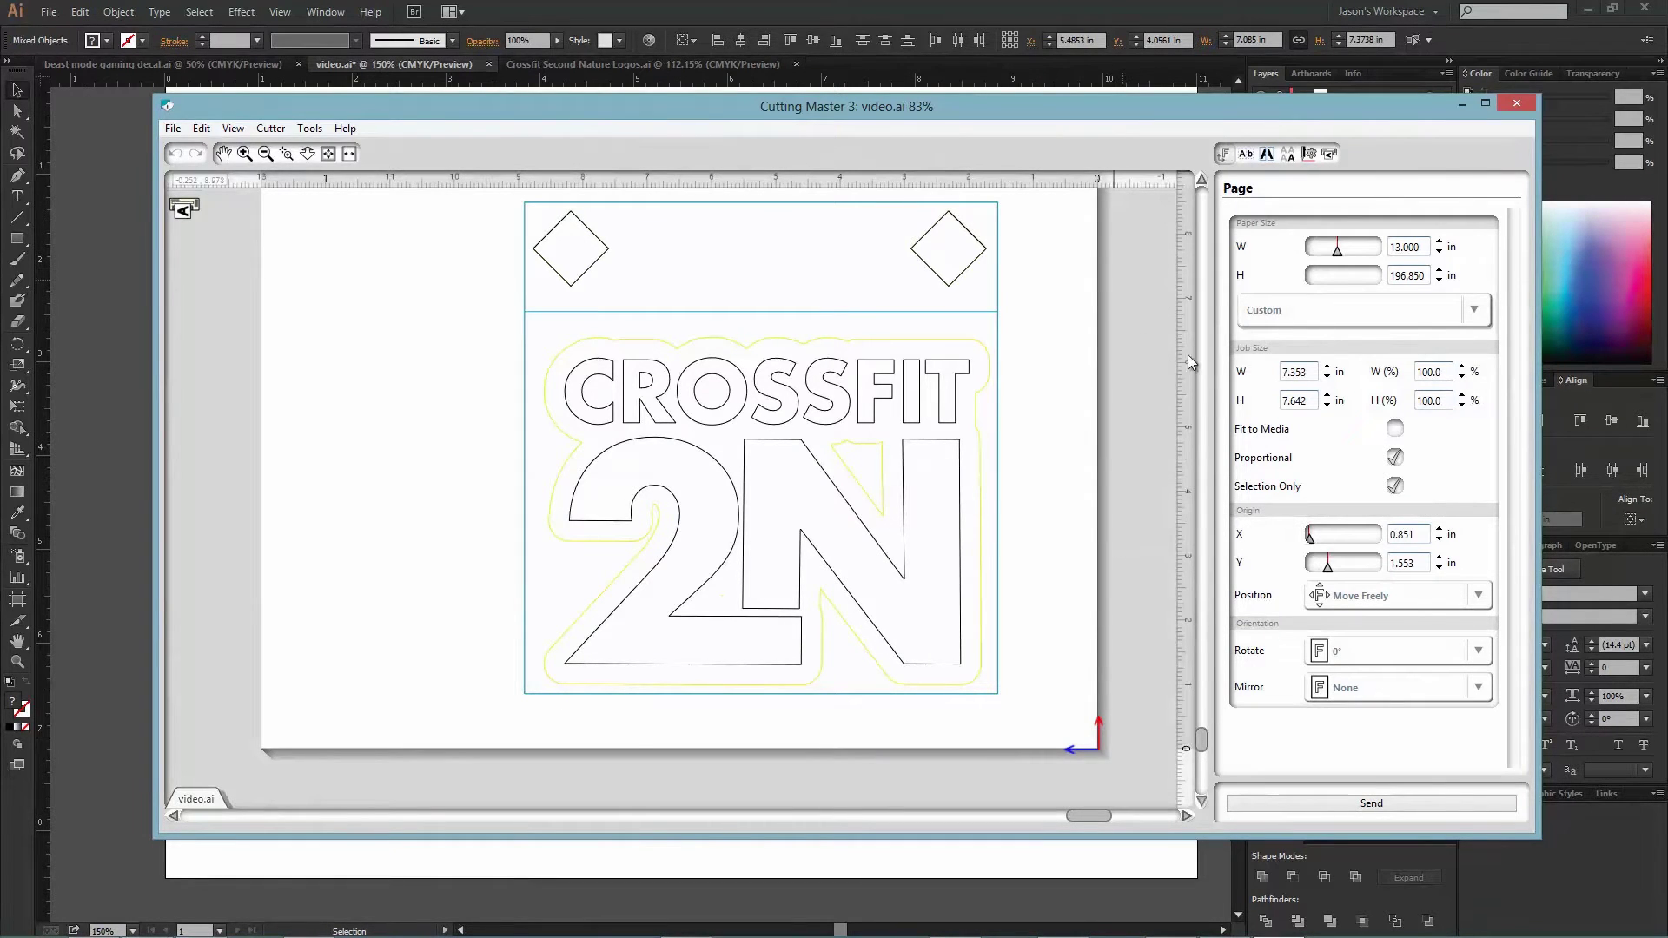
pyautogui.moveTo(961, 113); pyautogui.dragTo(968, 98)
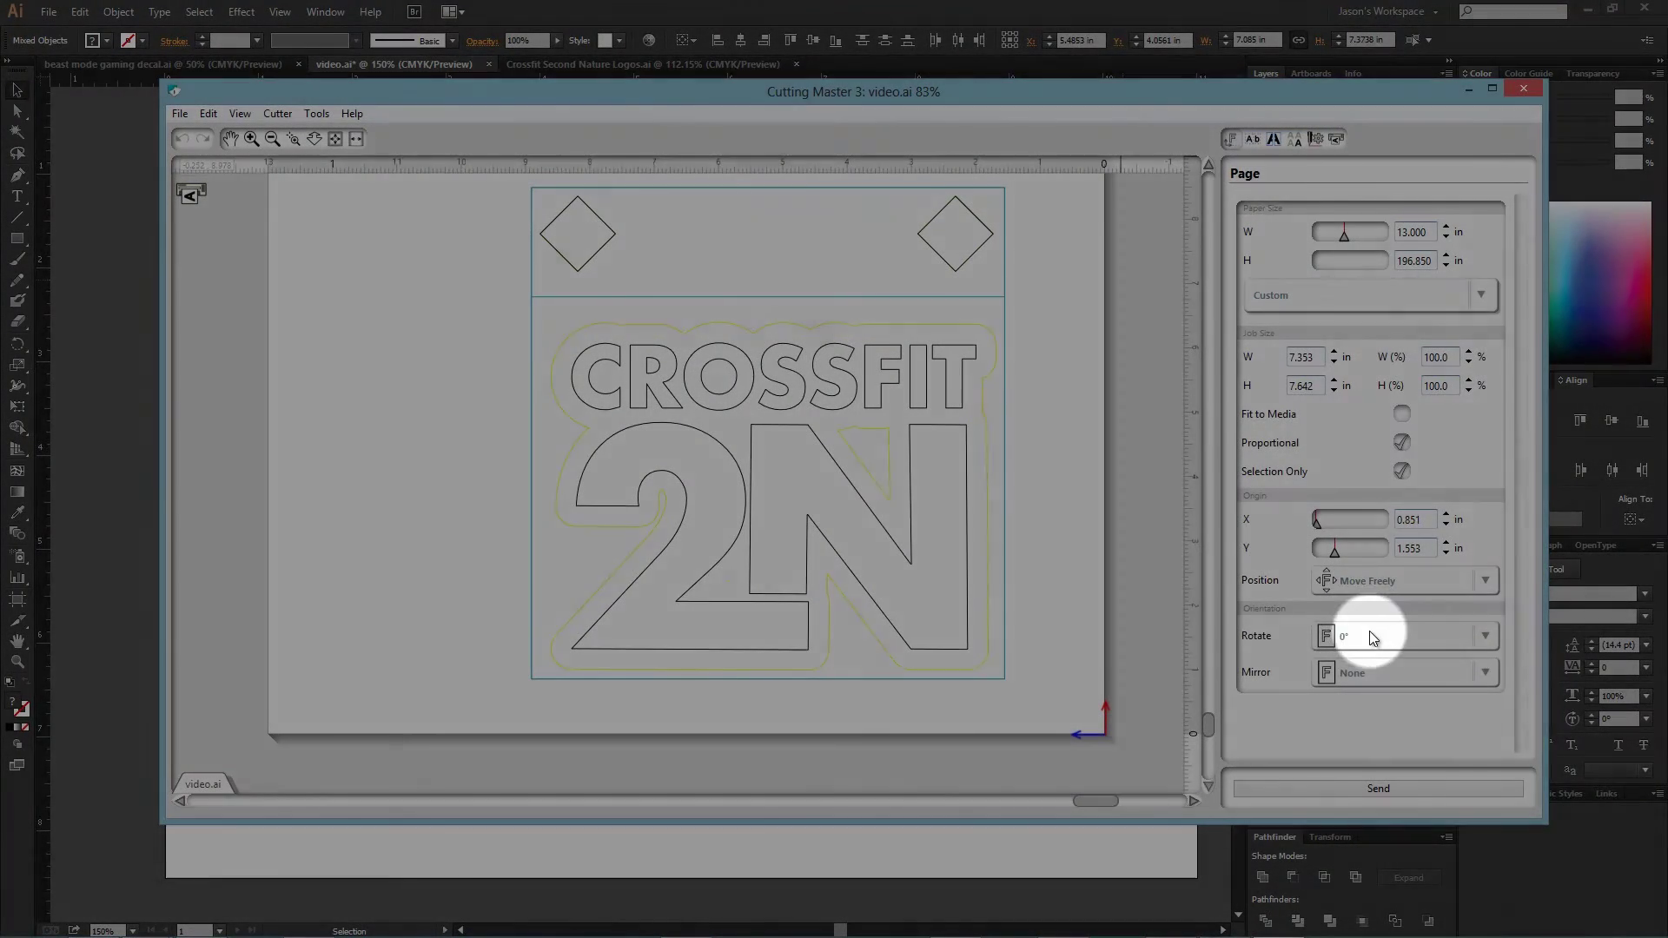
# Try a 90° rotation, return the design to 0°, move it to origin 0.581, 0.905 in, and show Weed Settings.
pyautogui.click(1373, 637)
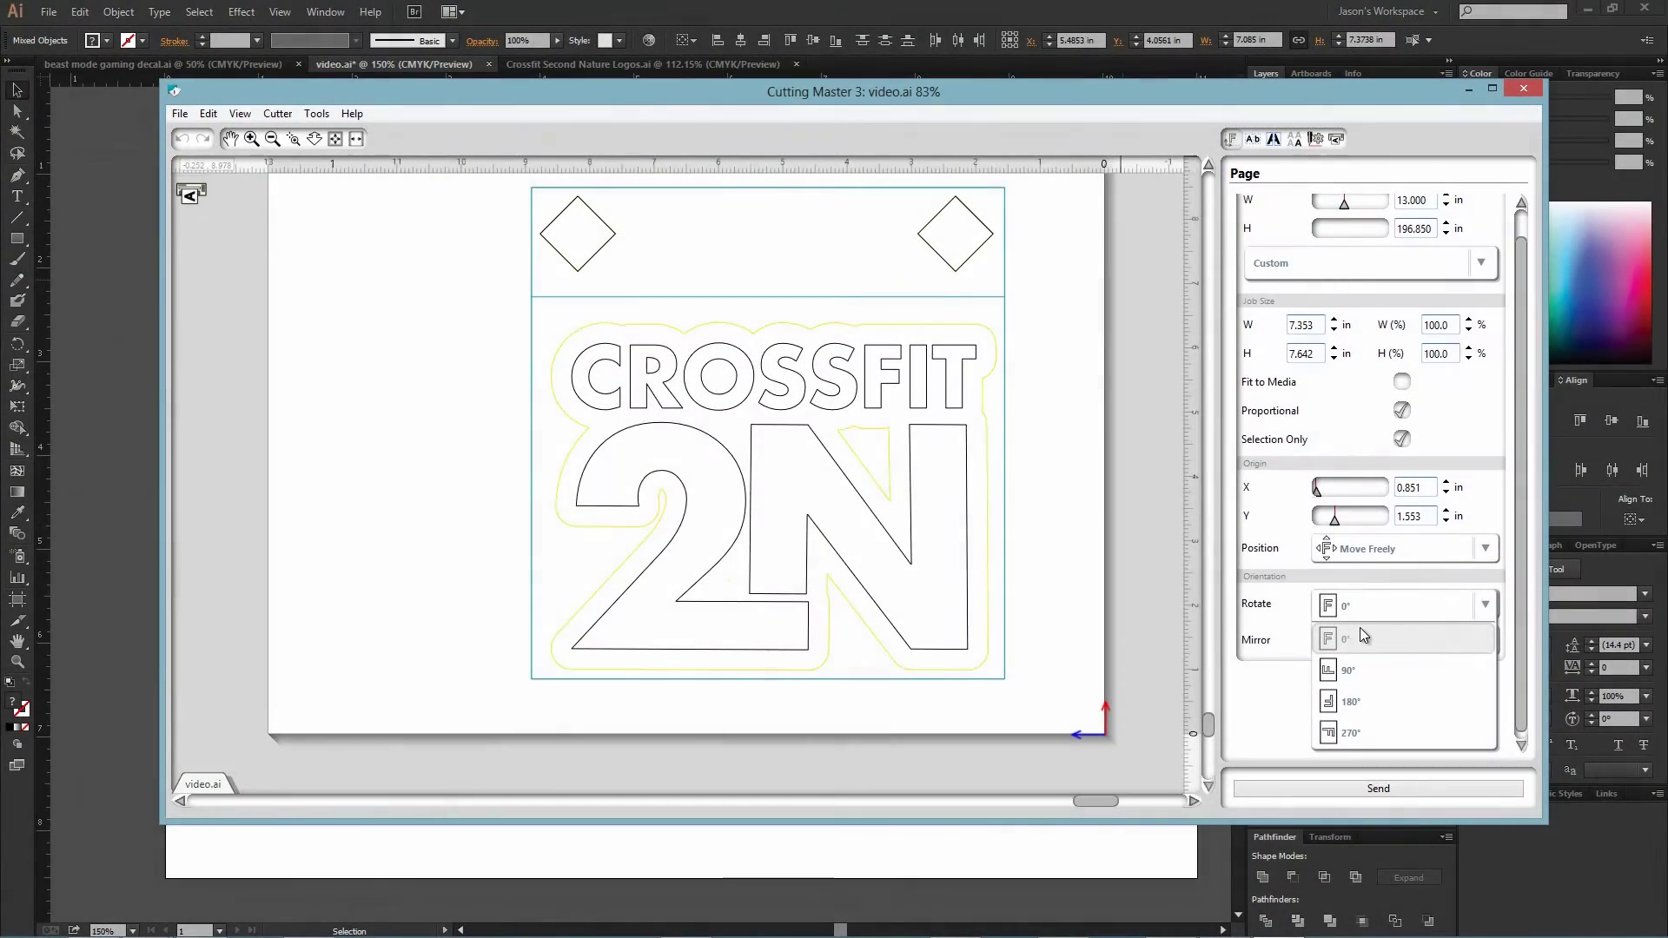
pyautogui.click(1370, 634)
pyautogui.click(1370, 633)
pyautogui.click(1365, 671)
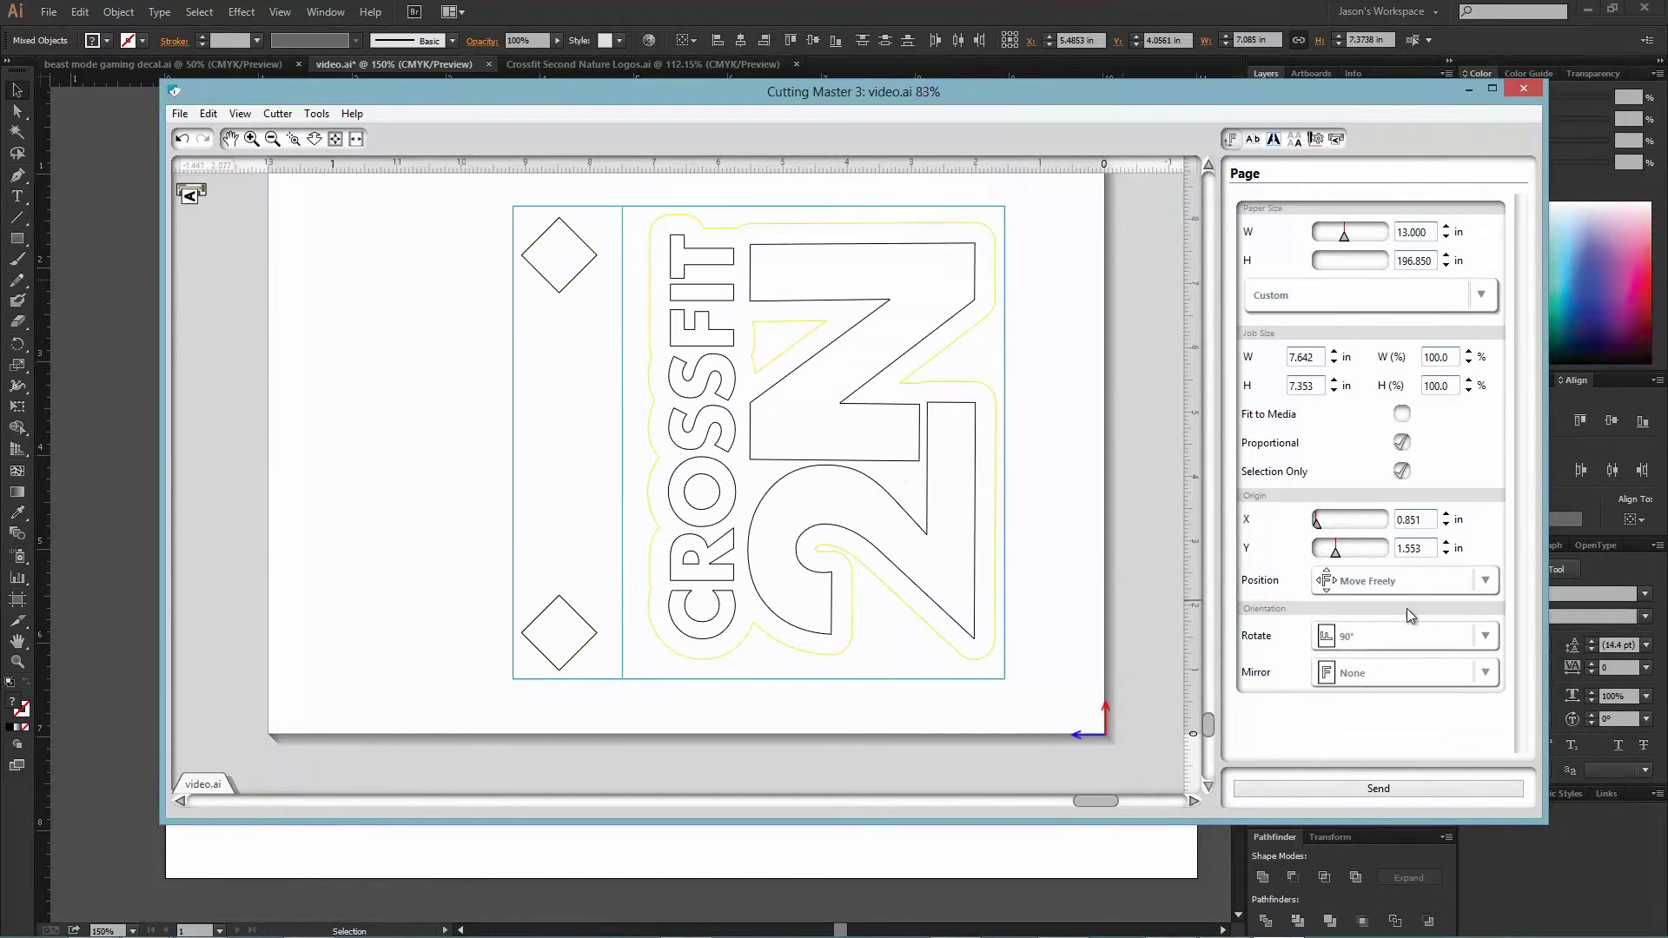
pyautogui.click(1392, 626)
pyautogui.click(1357, 639)
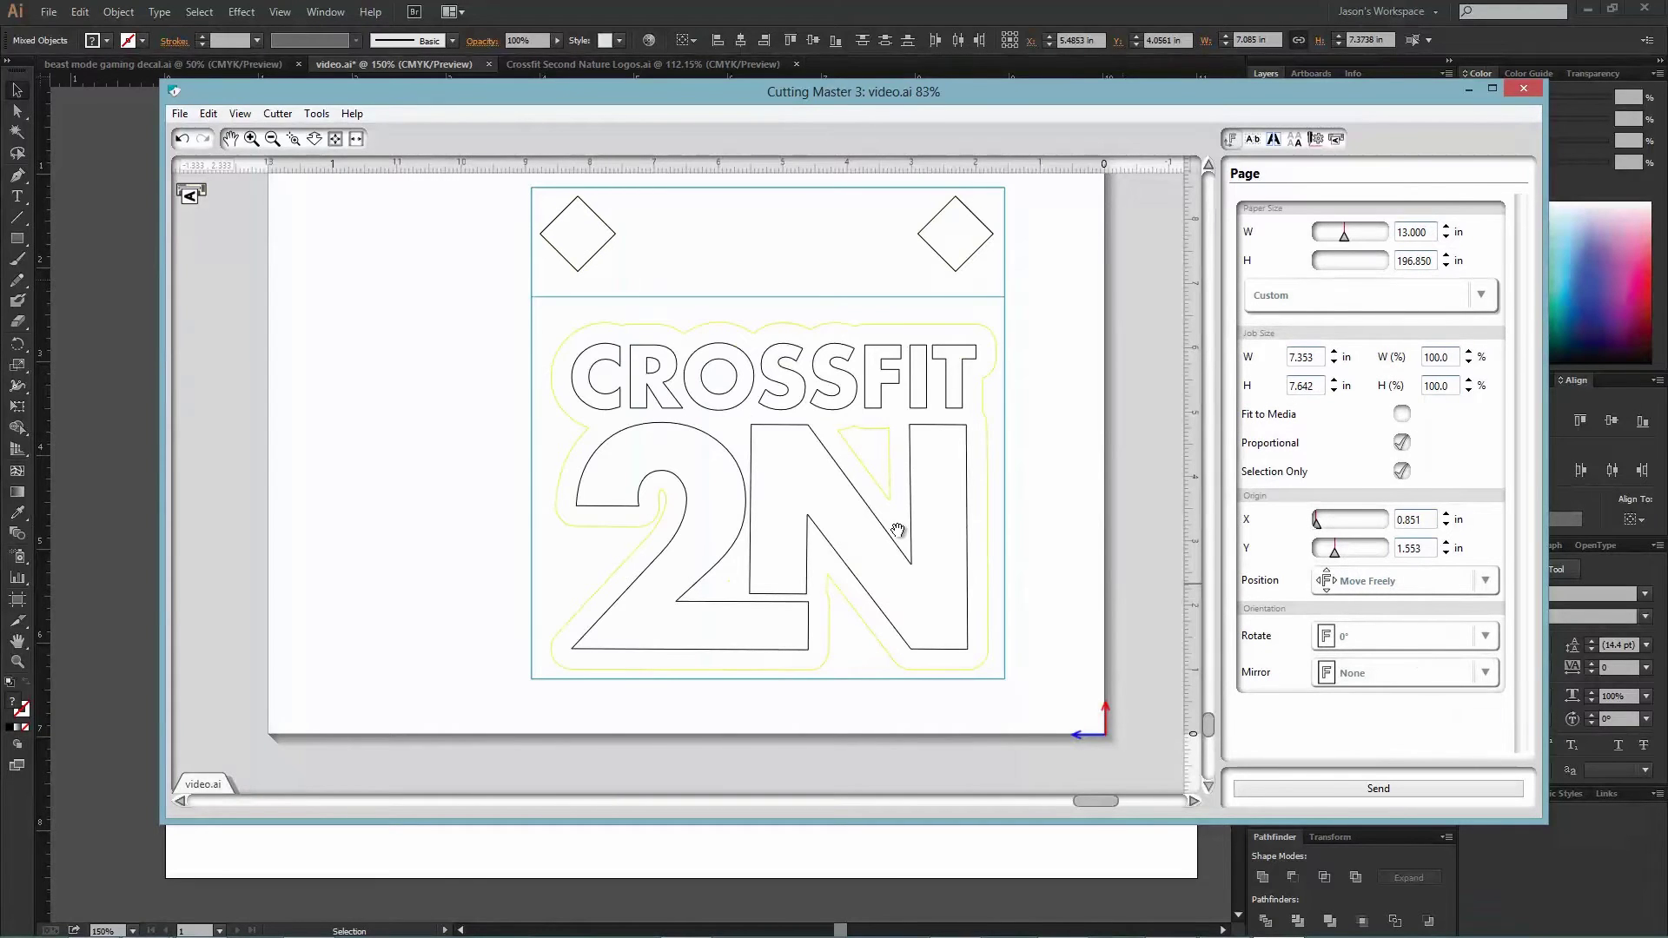
pyautogui.moveTo(897, 532); pyautogui.dragTo(939, 547)
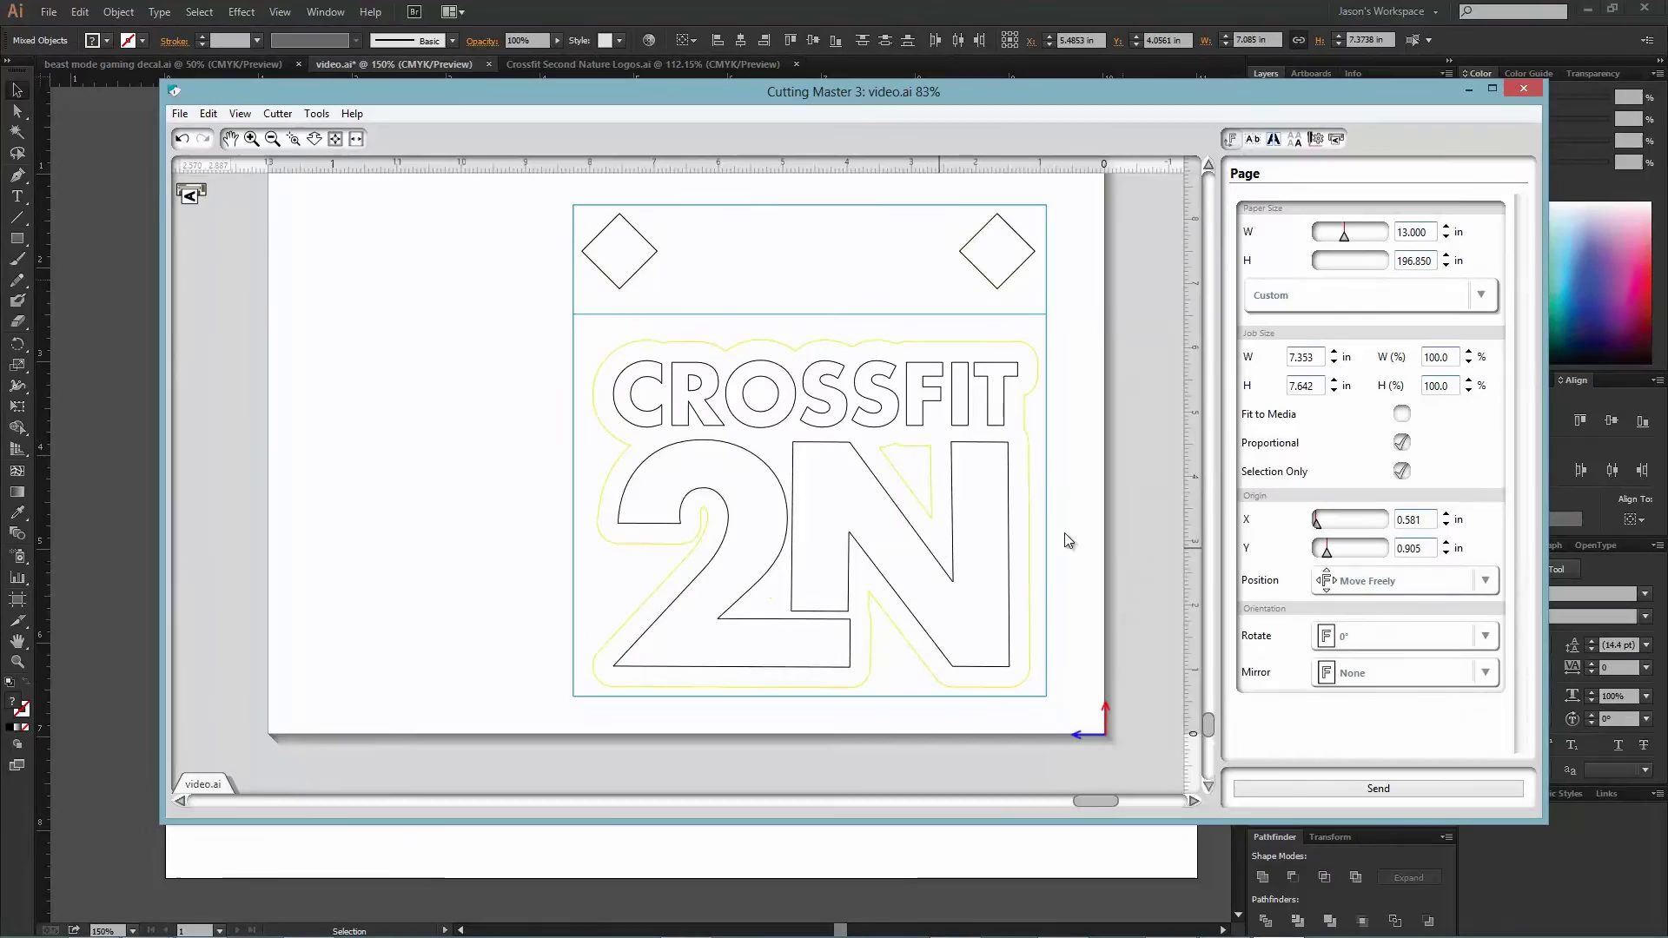
pyautogui.click(1252, 139)
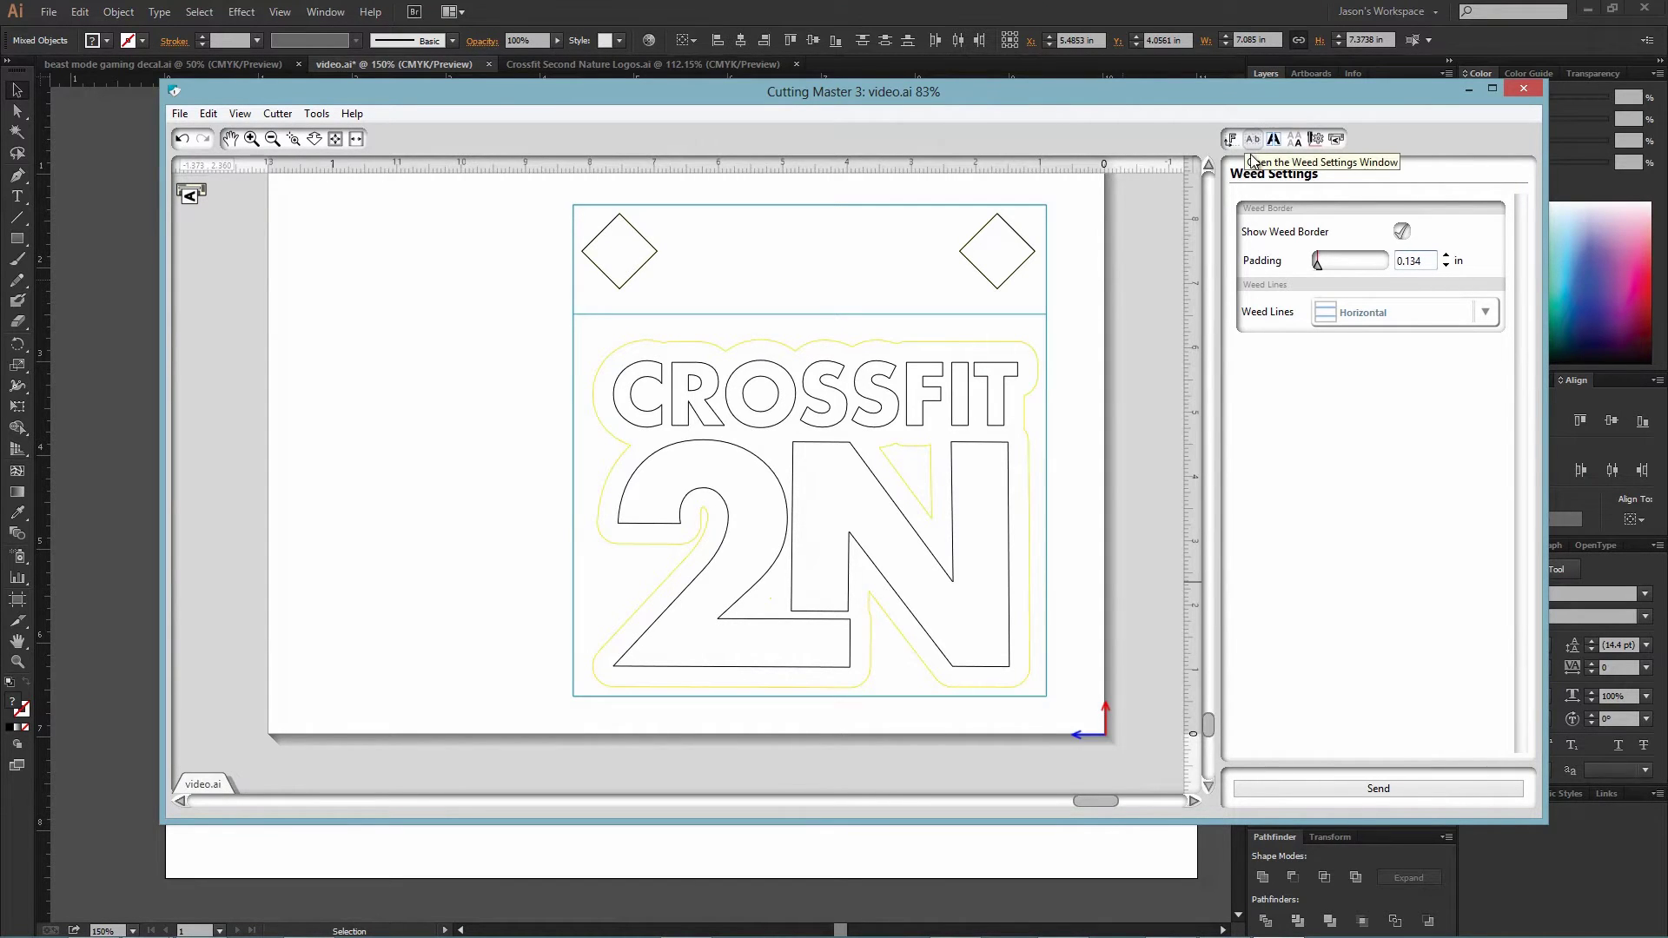
# Turn off the weed border and set Weed Lines to Off, keeping 0.134 in padding.
pyautogui.click(1403, 233)
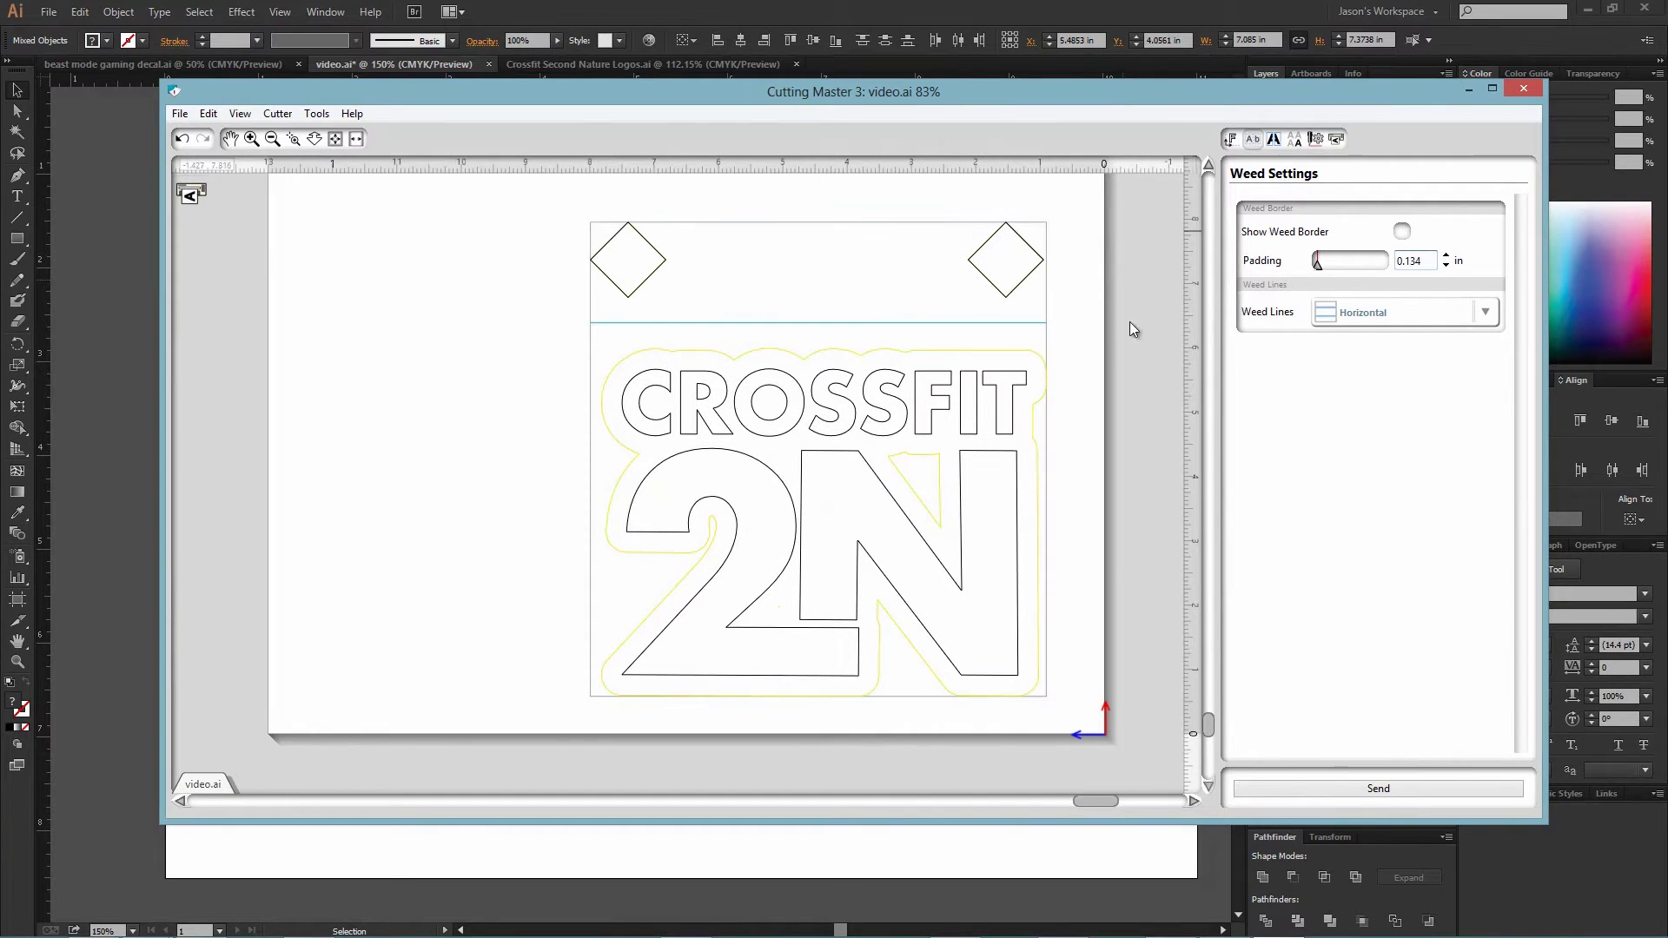
pyautogui.click(1366, 311)
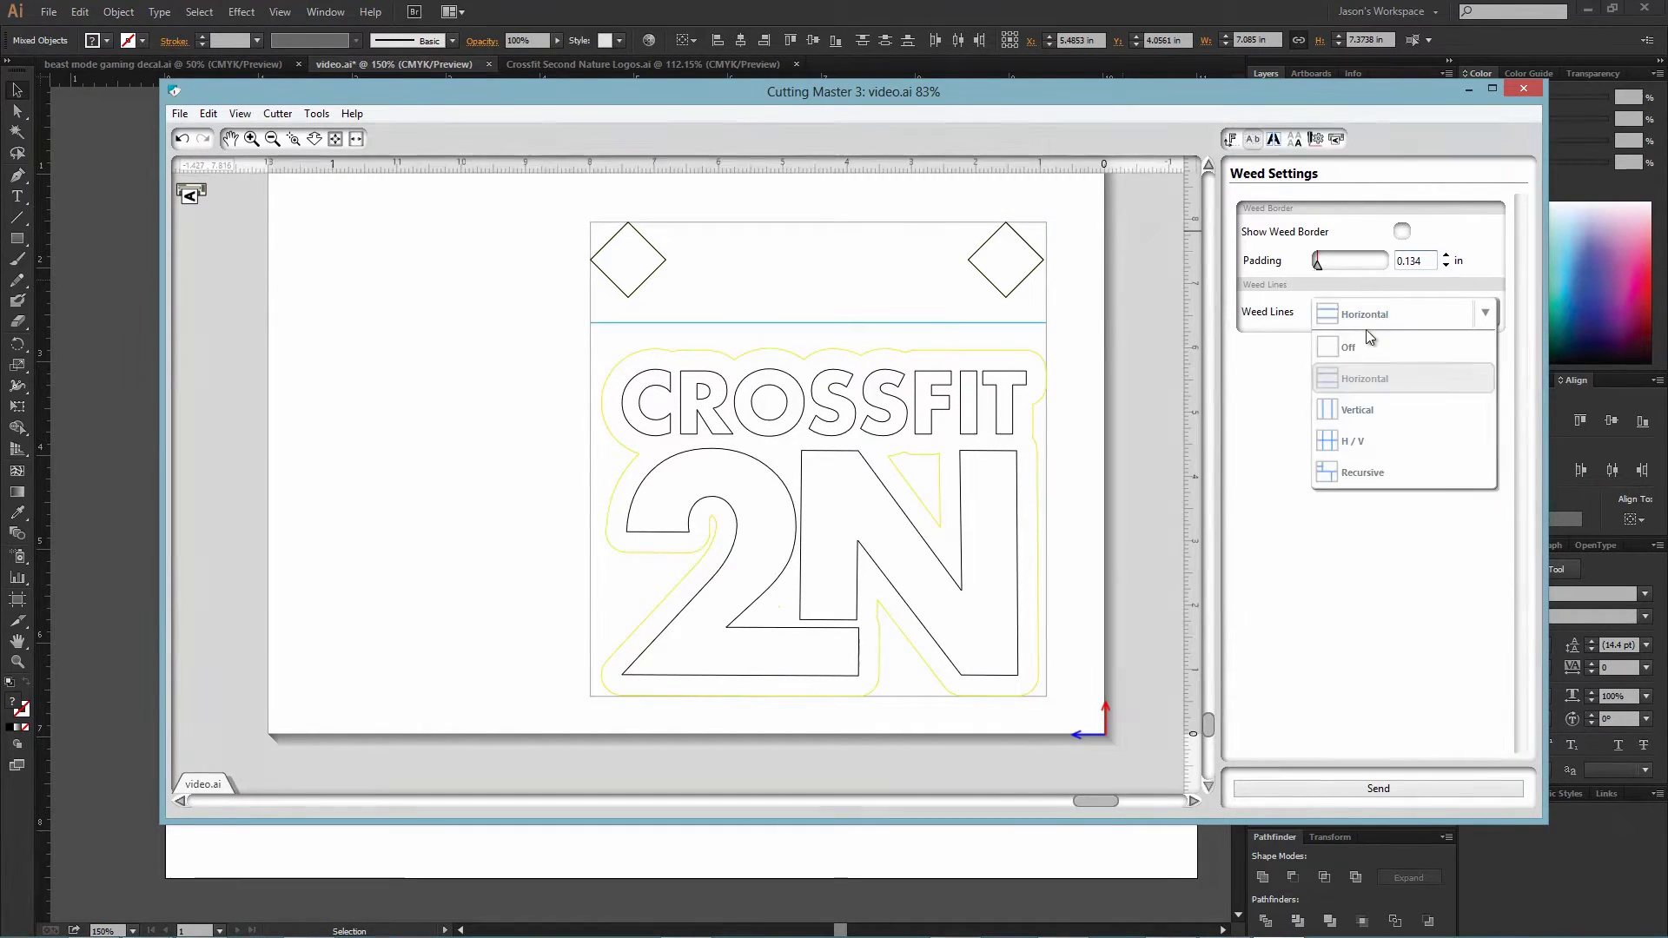
pyautogui.click(1370, 349)
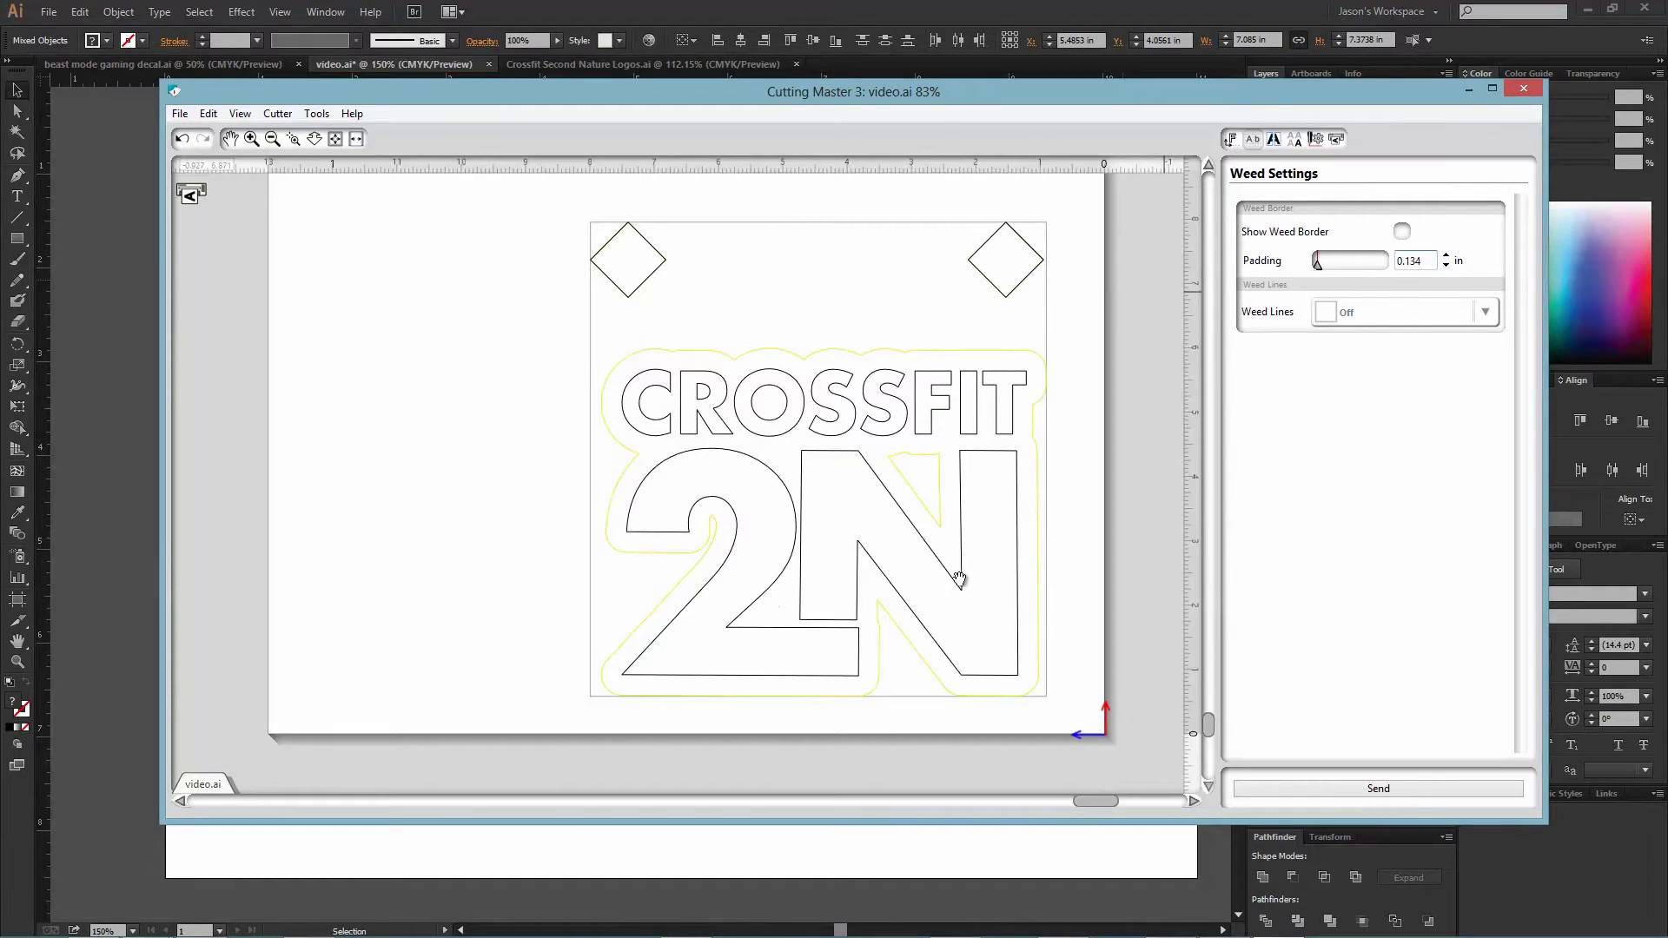
pyautogui.click(1295, 139)
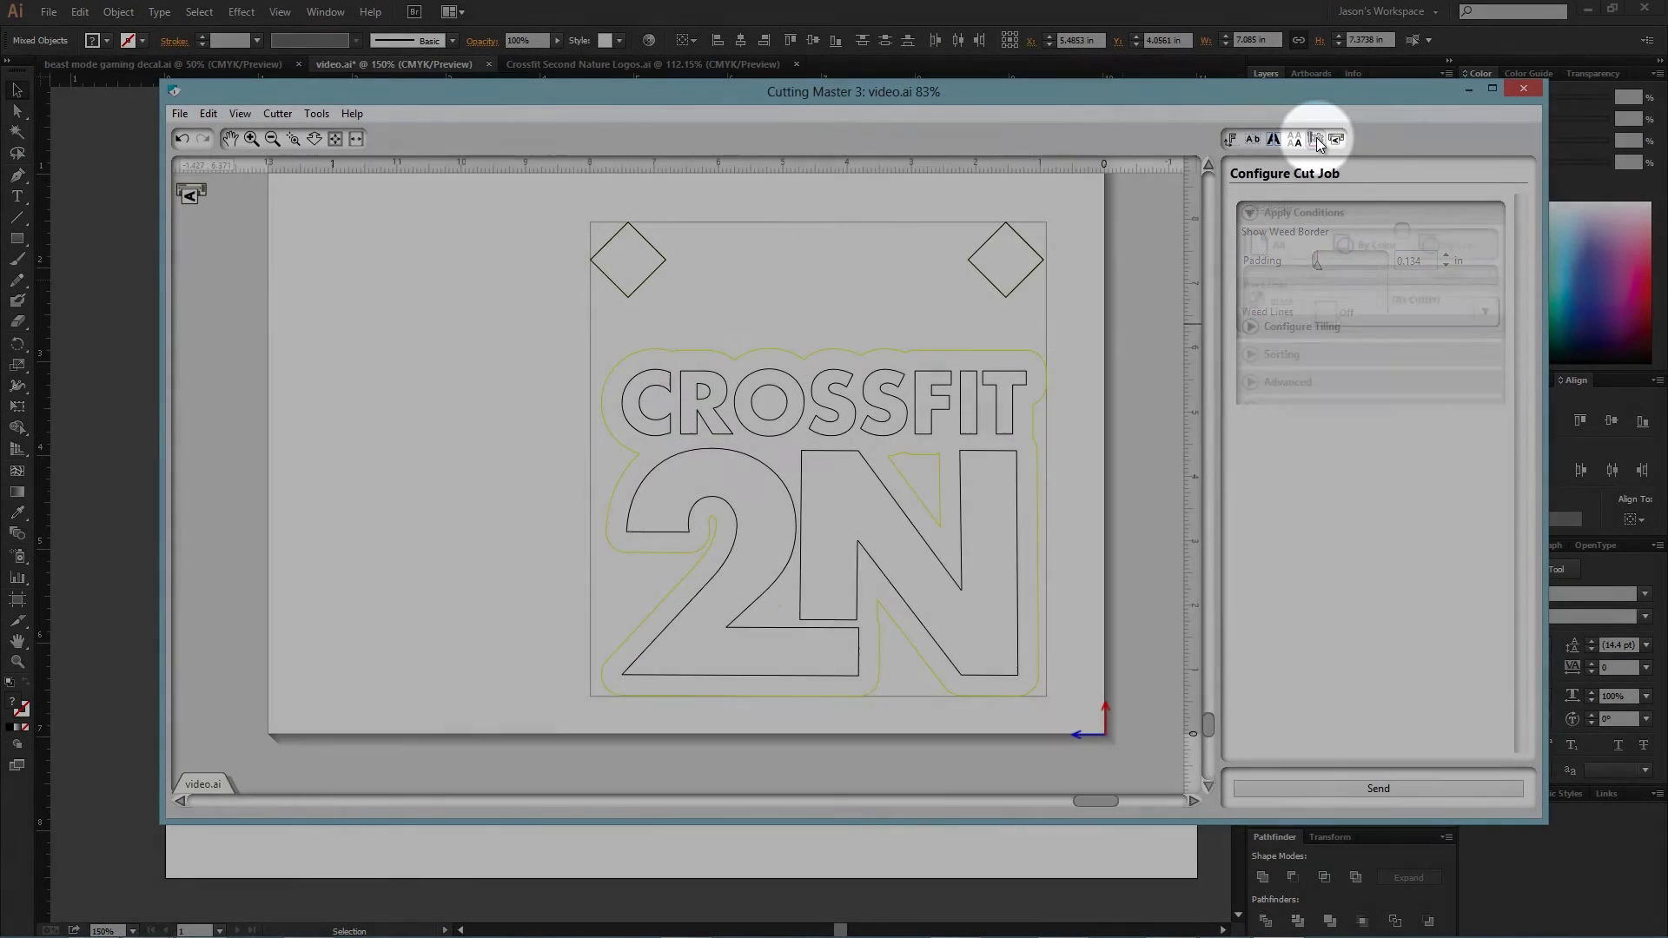
# In Configure Cut Job, try By Color, toggling the black and yellow outlines, then return to By Layer.
pyautogui.click(1316, 140)
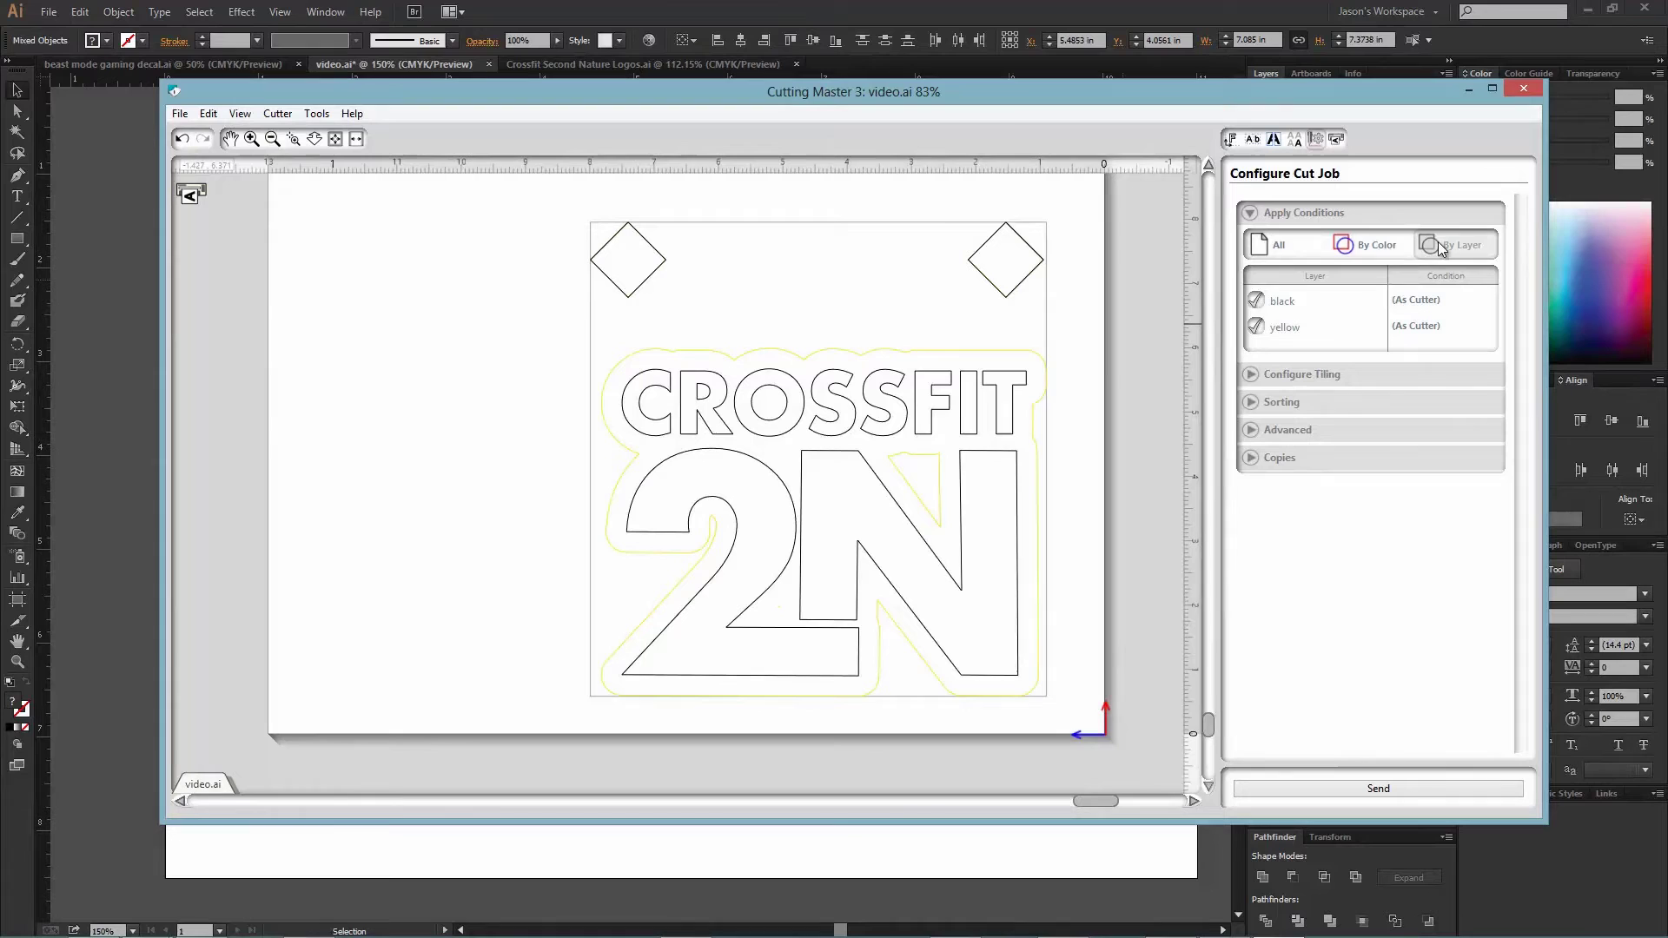
pyautogui.click(1378, 245)
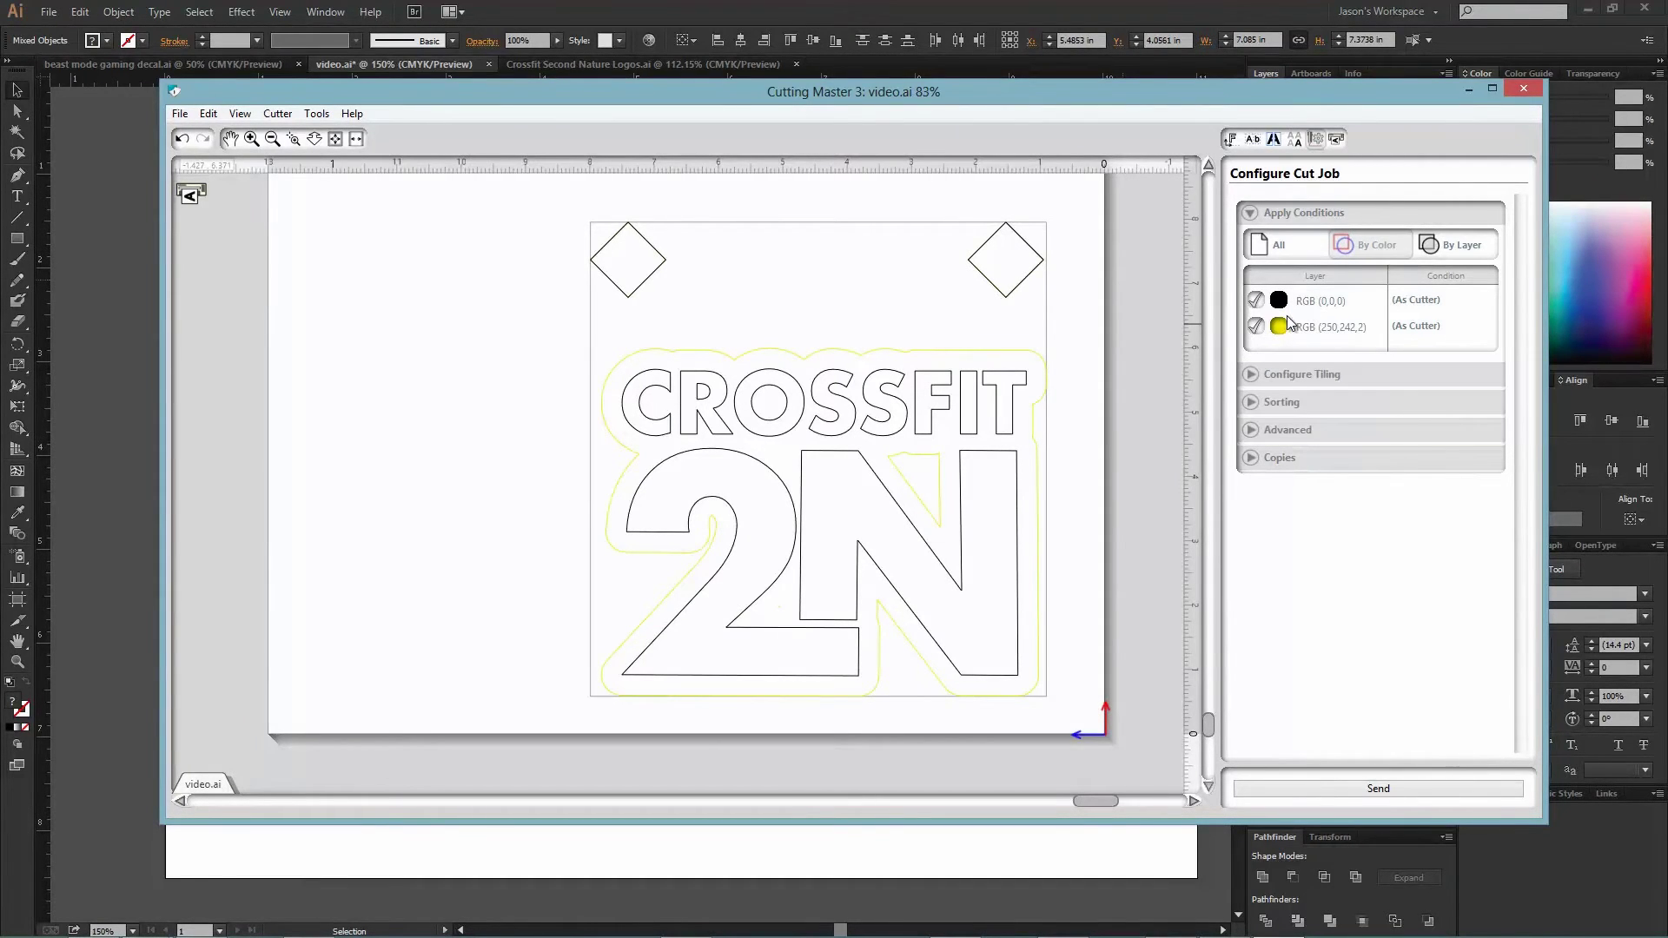
pyautogui.click(1258, 300)
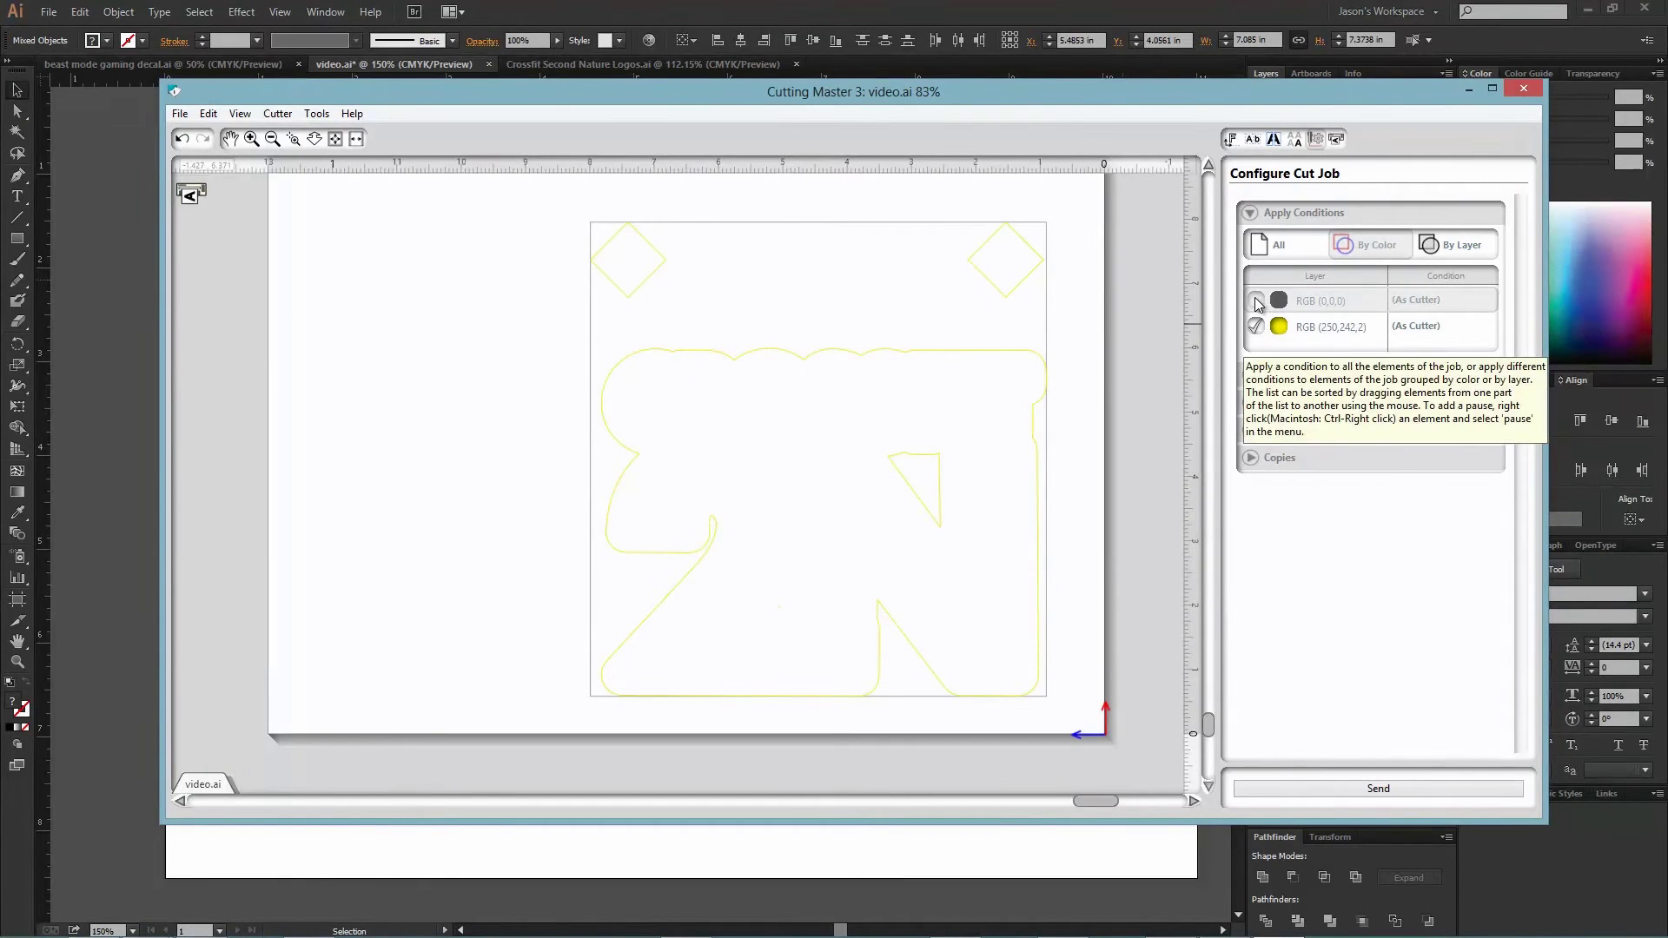
pyautogui.click(1257, 301)
pyautogui.click(1257, 327)
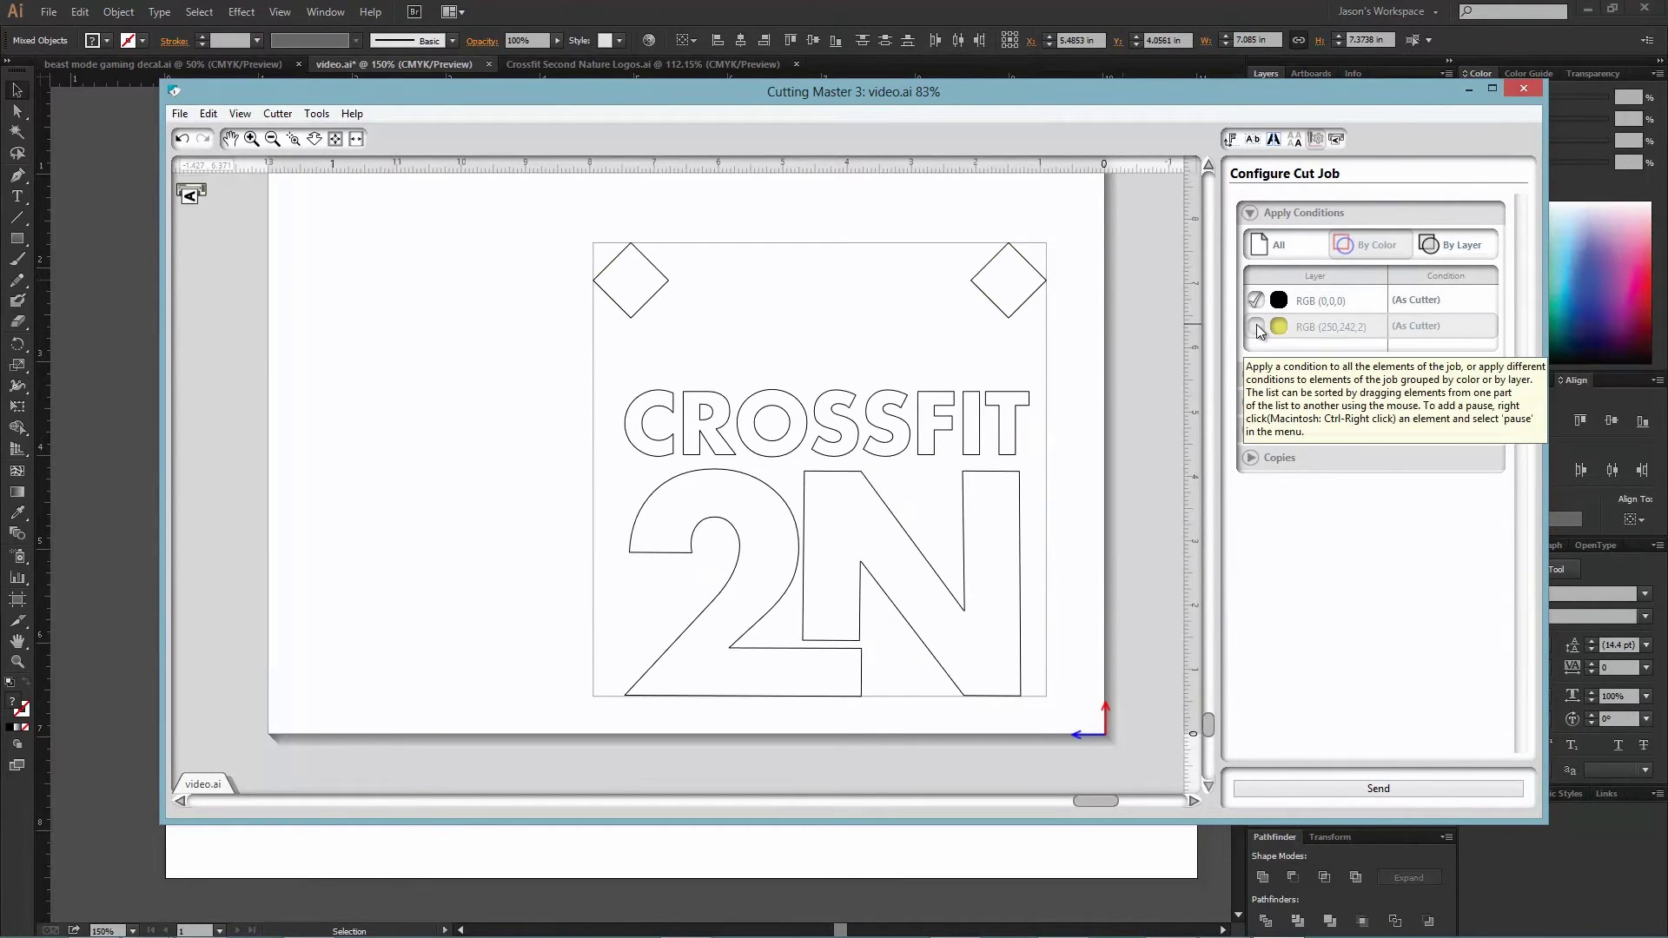
pyautogui.click(1257, 328)
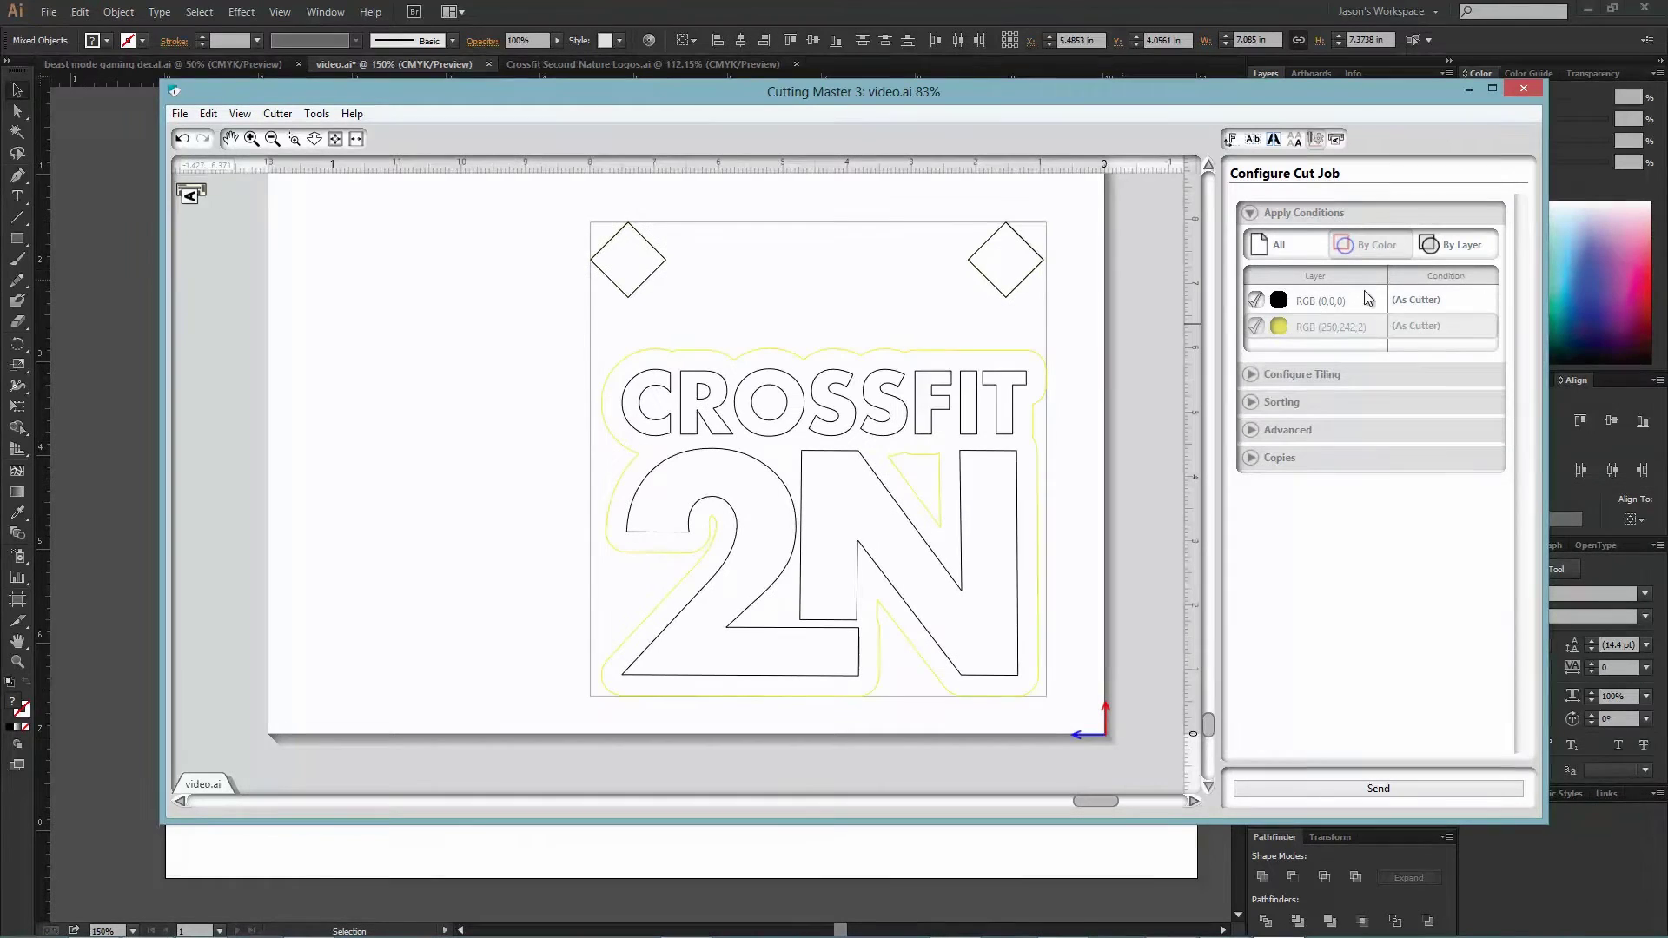
pyautogui.click(1458, 246)
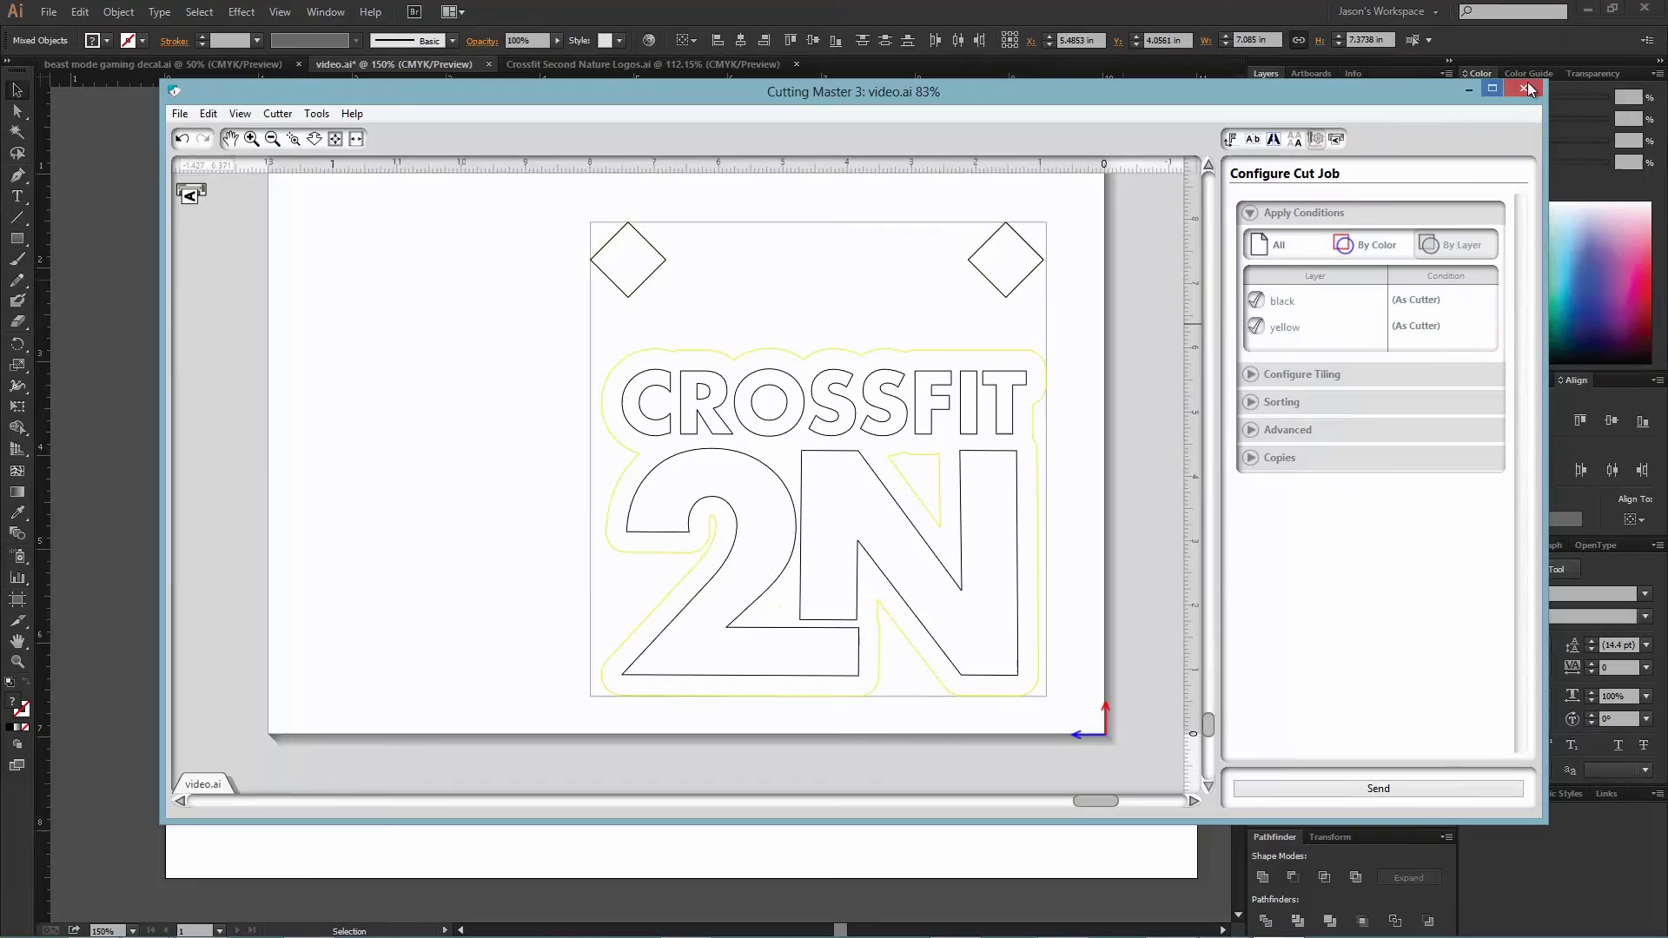
# Untick the yellow layer so only black cuts, then confirm the CE5000-60 cutter is Ready.
pyautogui.moveTo(1420, 102); pyautogui.dragTo(1420, 192)
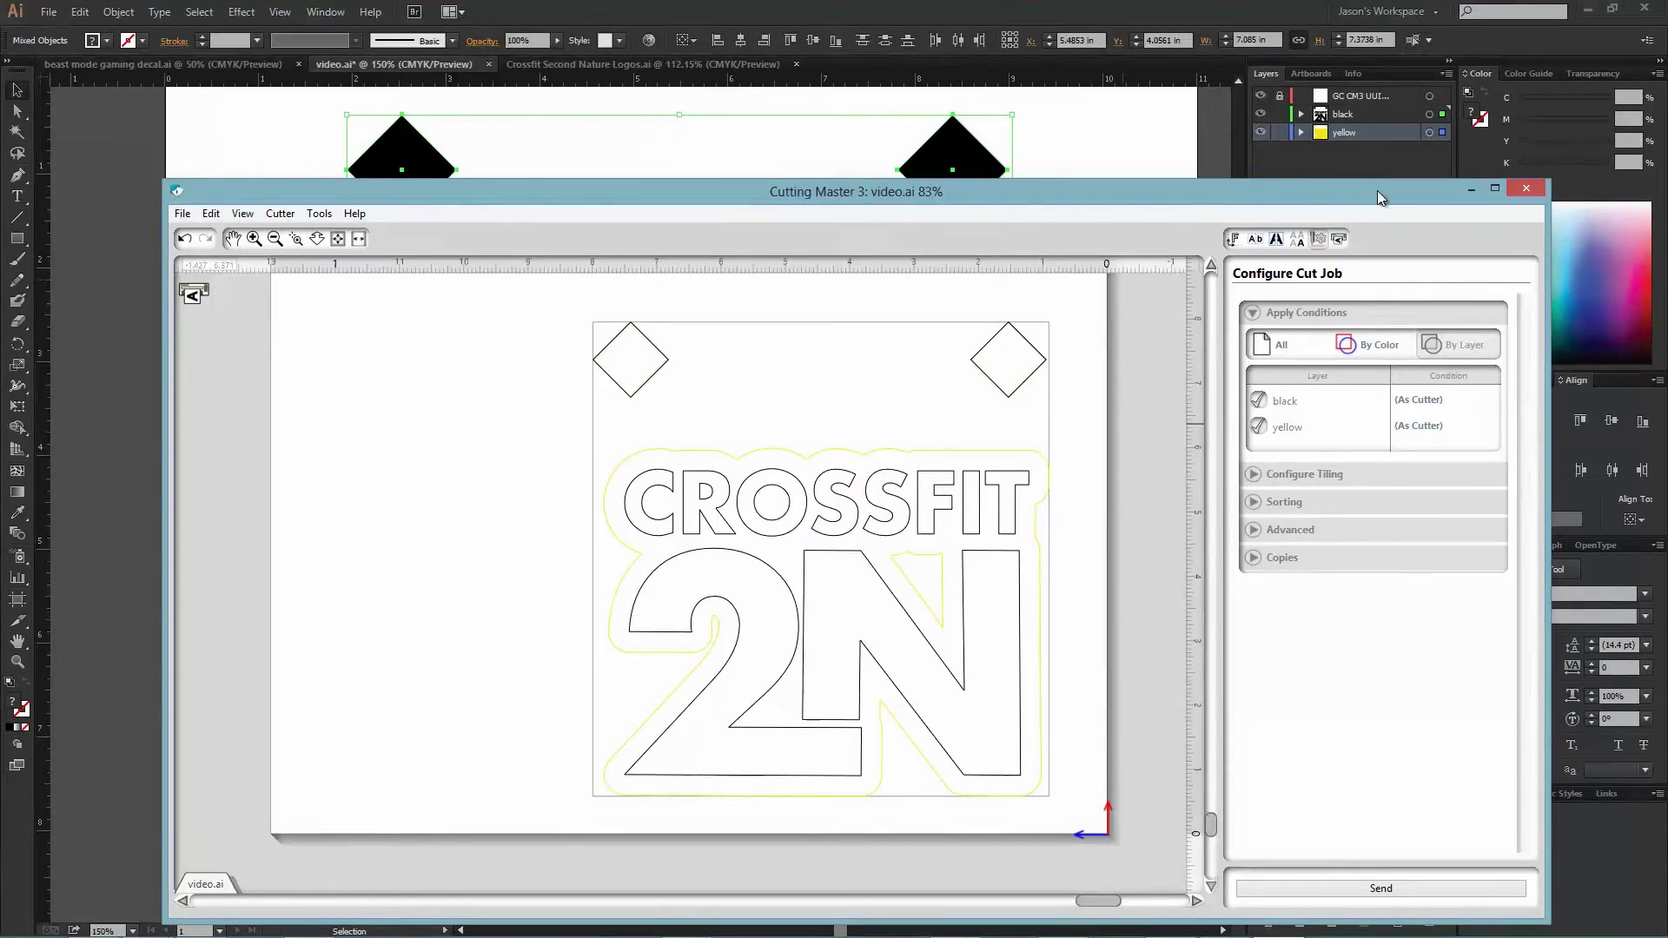
pyautogui.moveTo(1381, 202); pyautogui.dragTo(1416, 120)
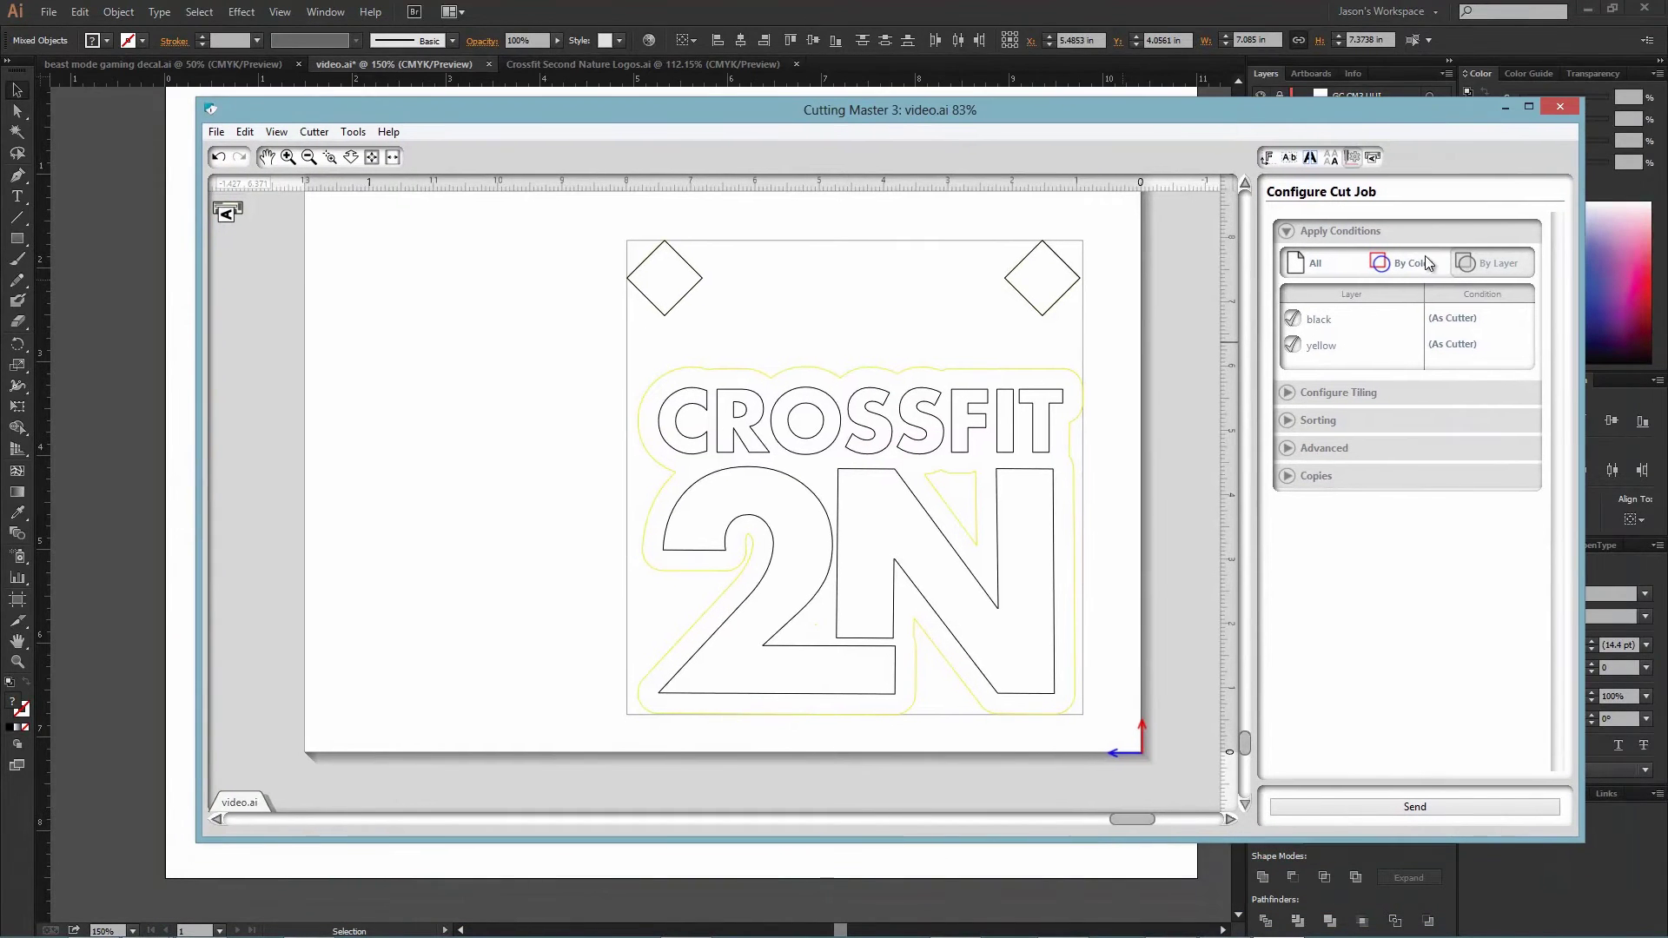
pyautogui.click(1294, 320)
pyautogui.click(1294, 321)
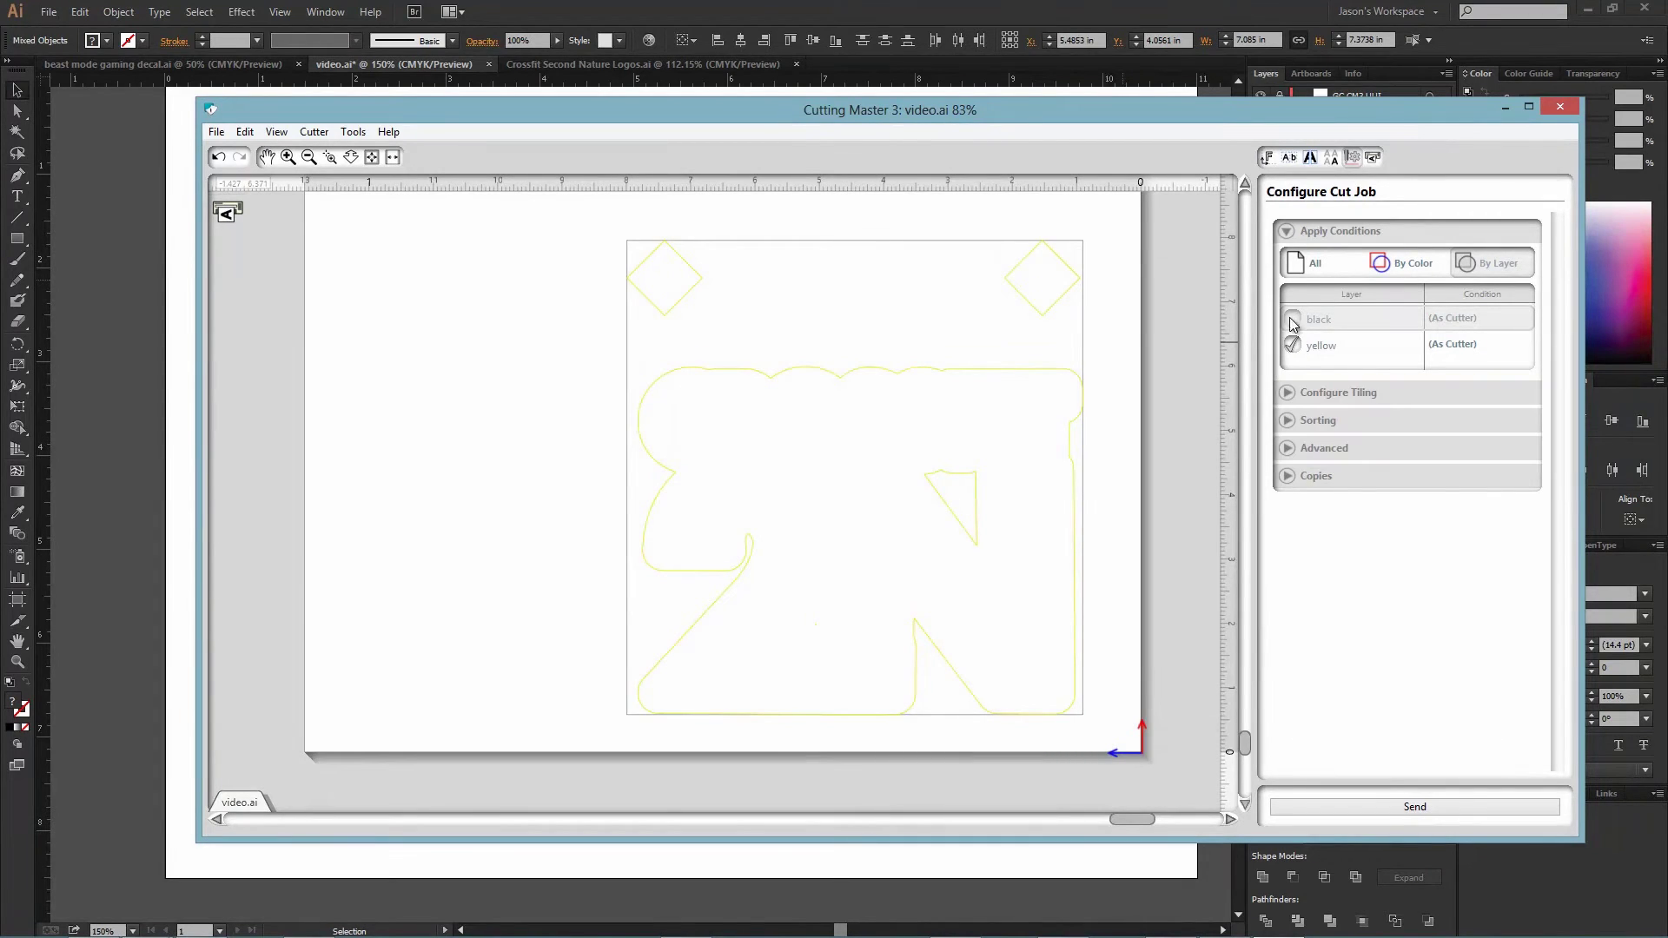
pyautogui.click(1293, 345)
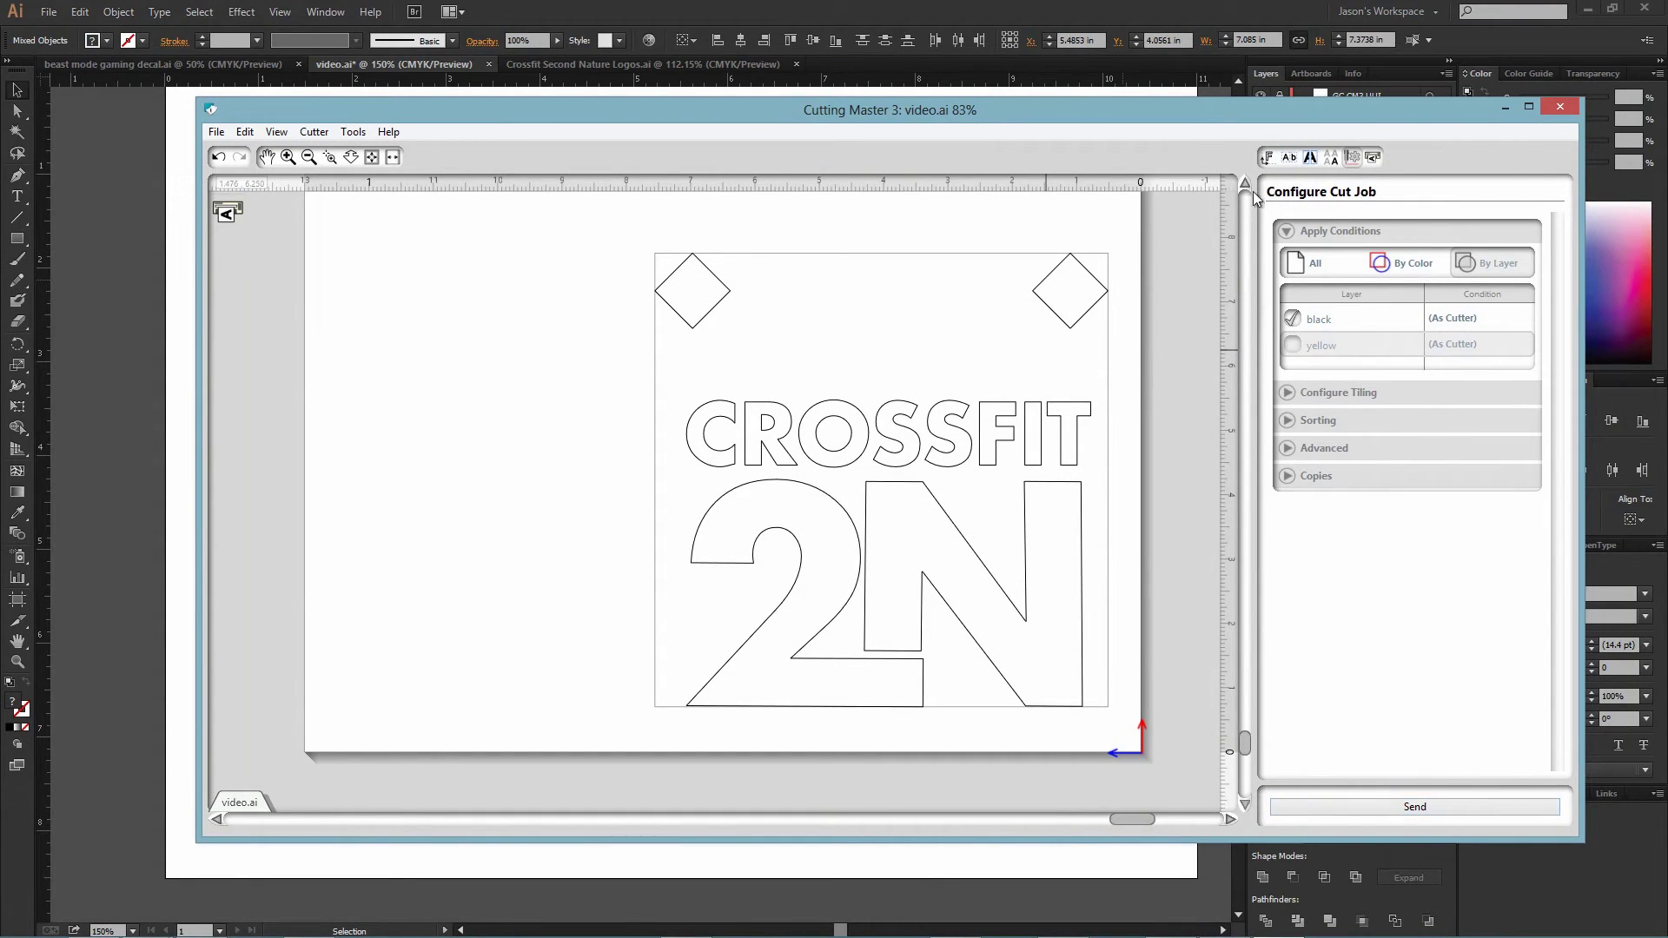
pyautogui.click(1375, 160)
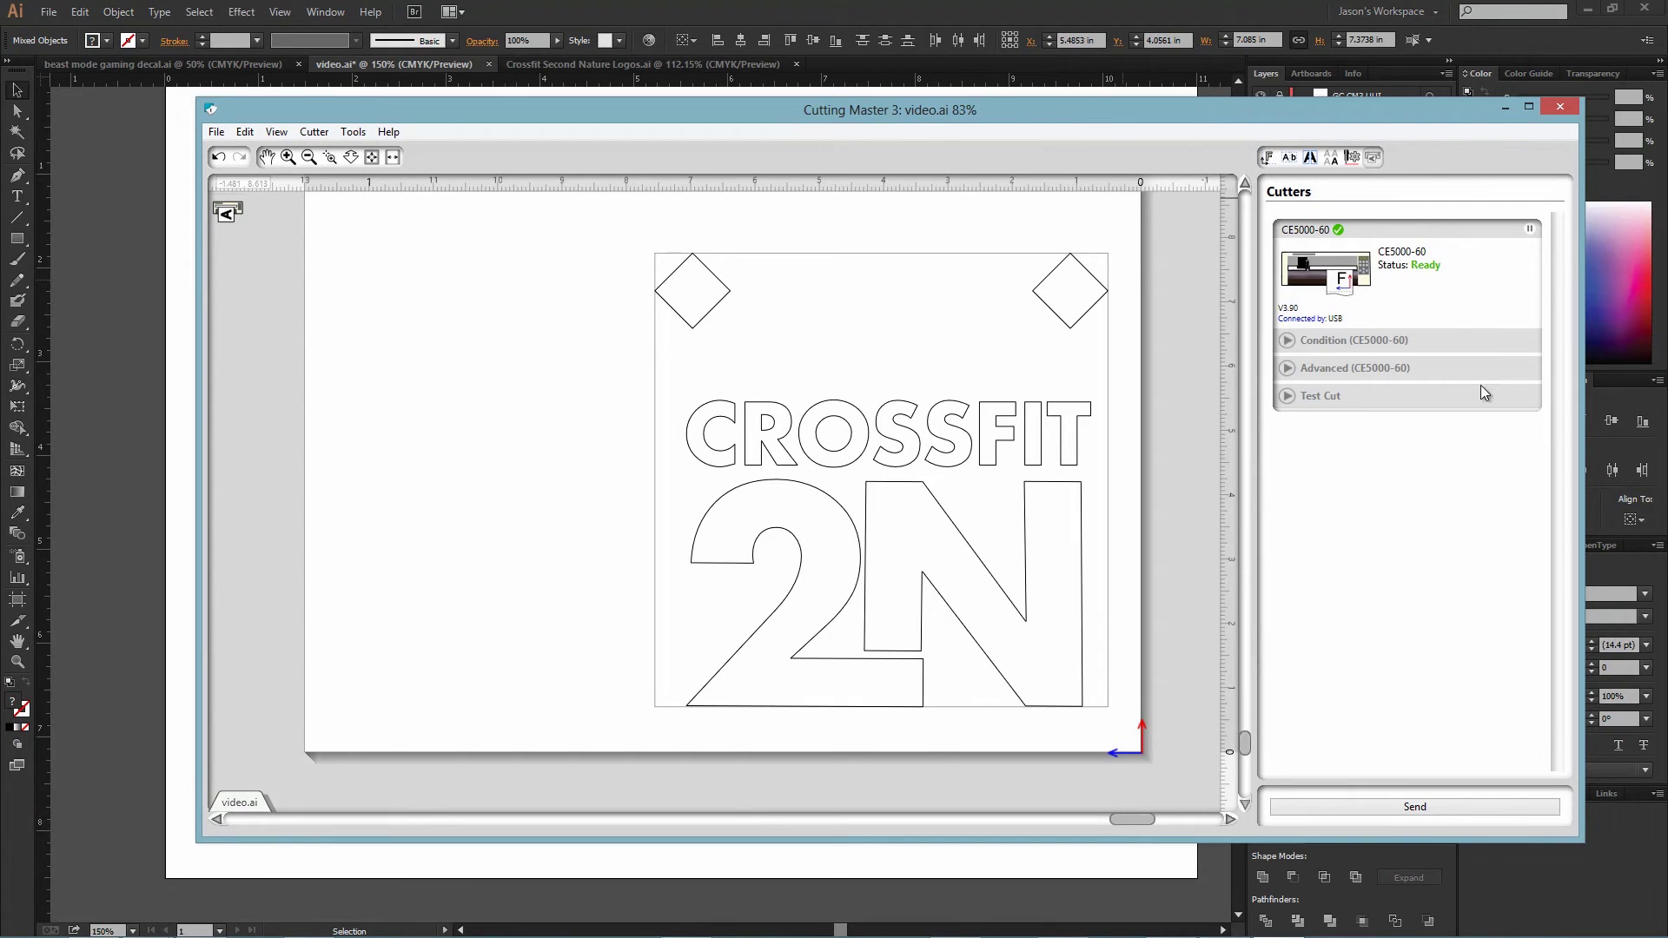
# Switch the cut to the yellow layer only and confirm the CE5000-60 cutter is Ready.
pyautogui.click(1353, 158)
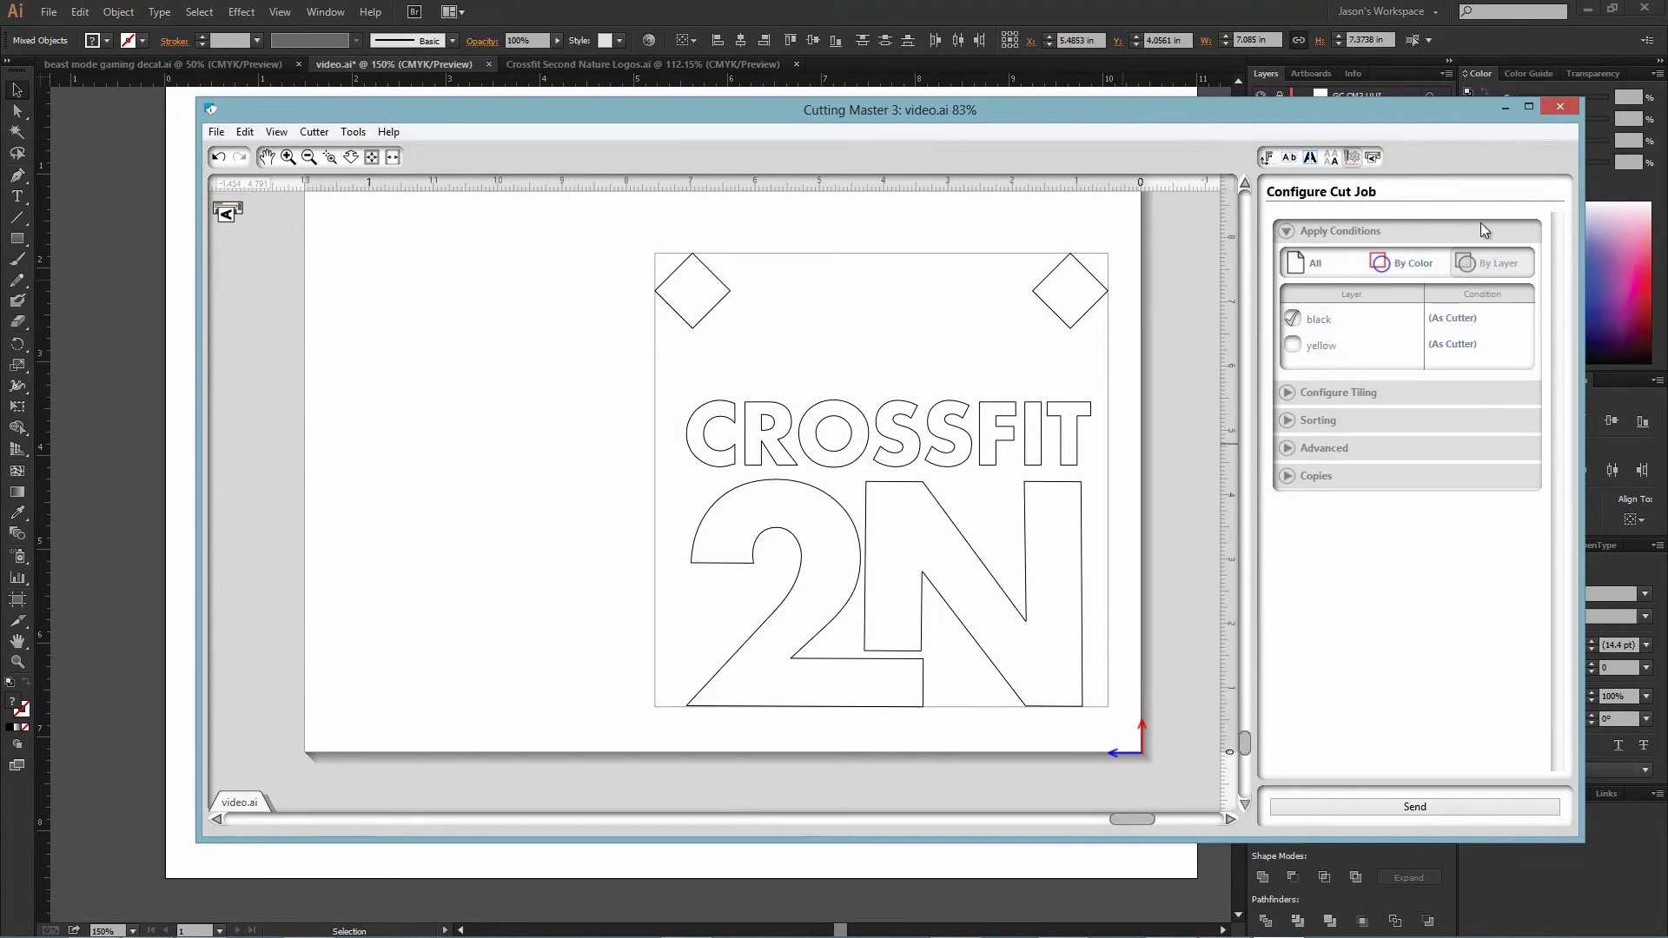
pyautogui.click(1293, 319)
pyautogui.click(1293, 346)
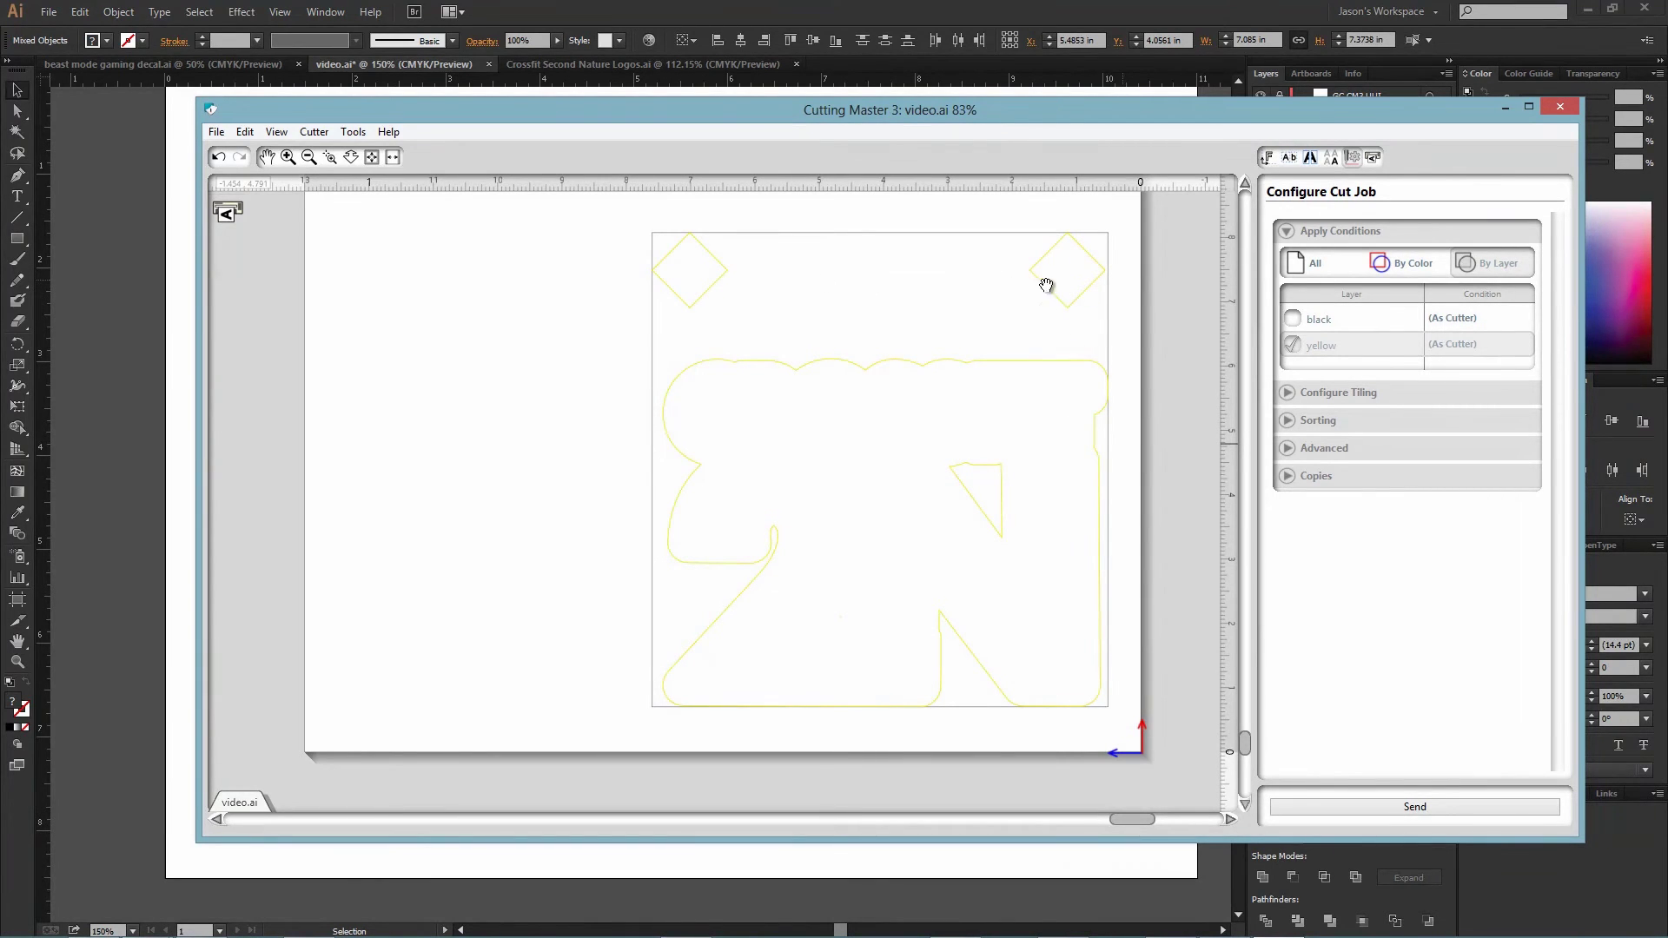
pyautogui.click(1373, 158)
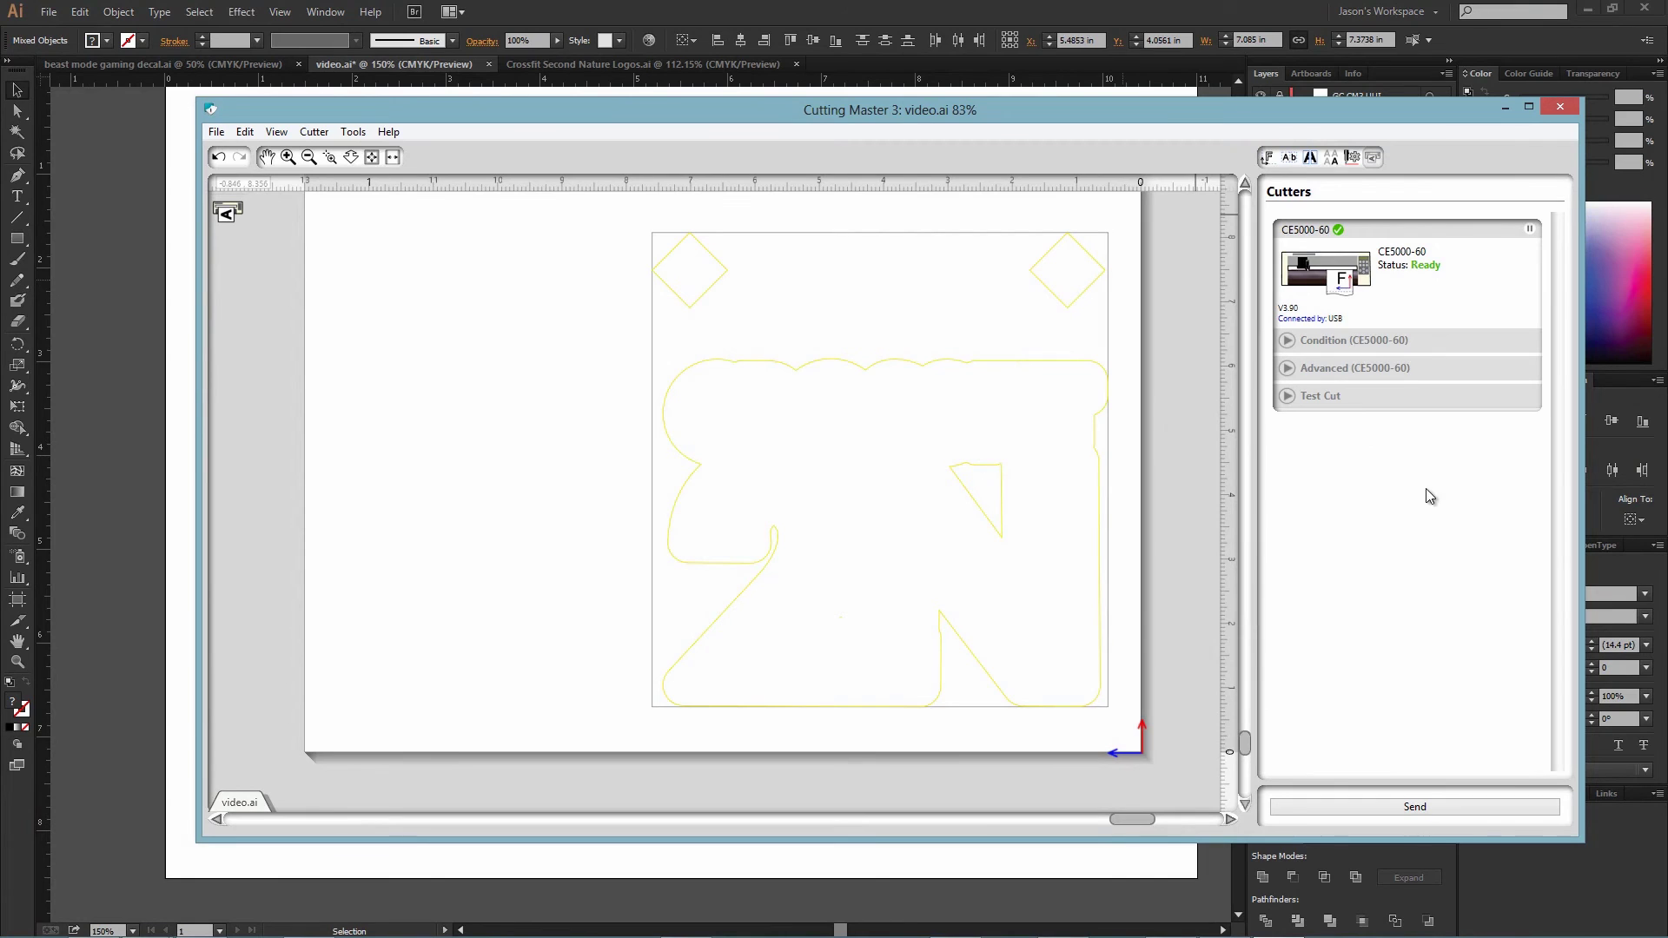
# Re-enable the black layer alongside yellow so the full CROSSFIT 2N design cuts.
pyautogui.moveTo(1331, 114); pyautogui.dragTo(1303, 122)
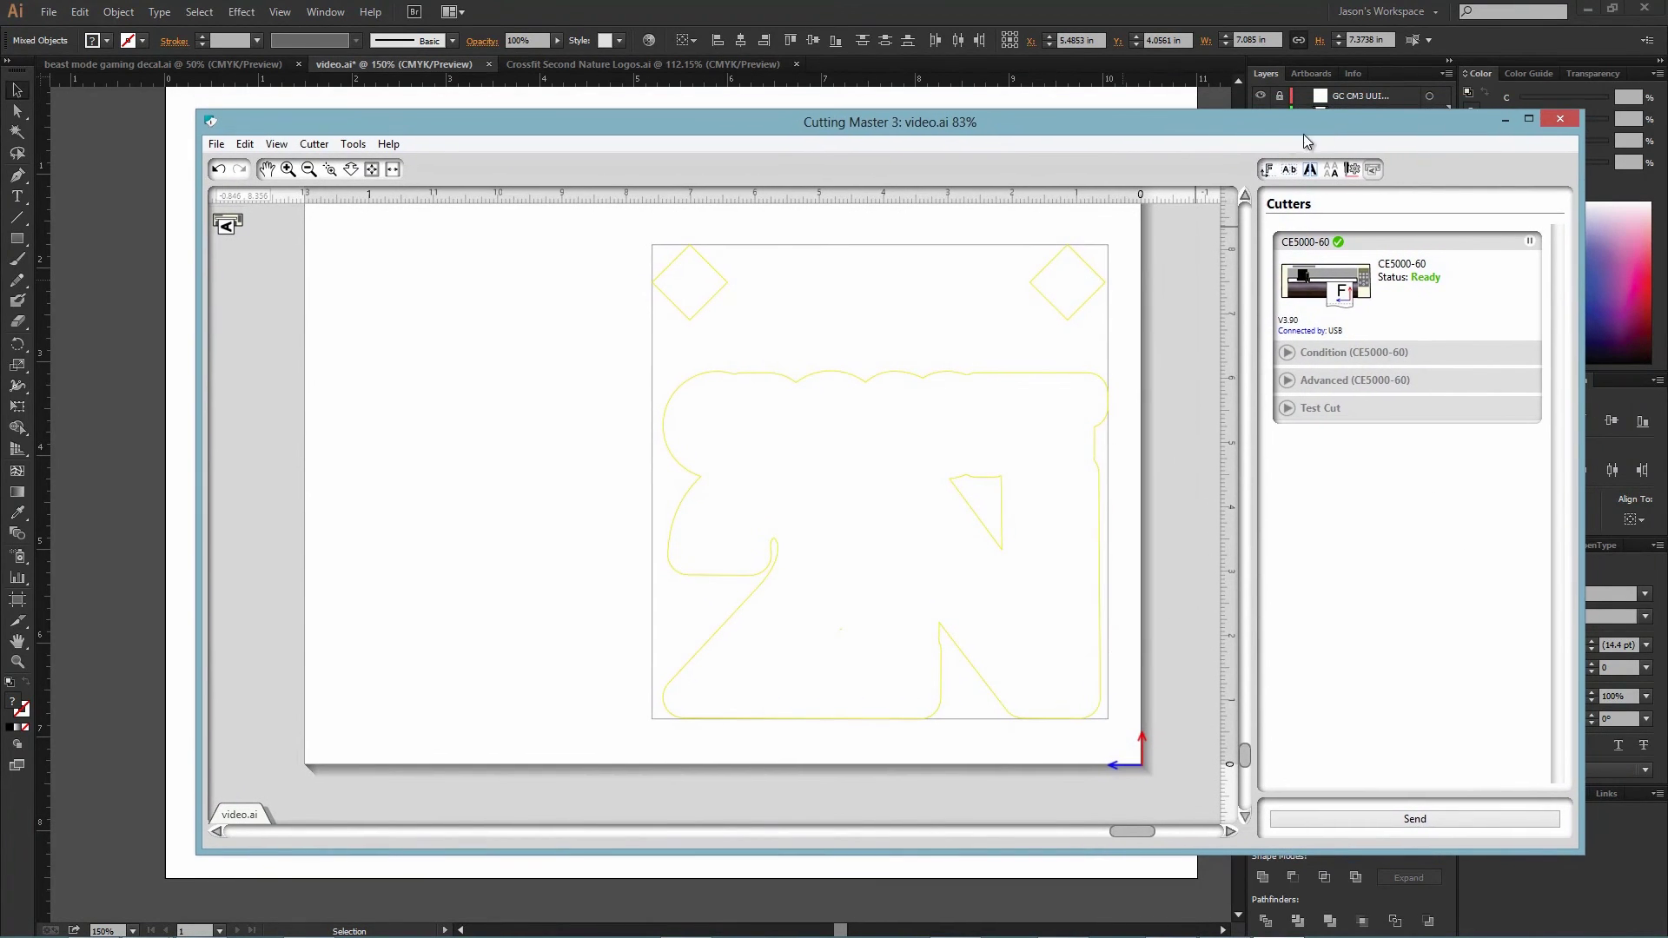
pyautogui.click(1359, 169)
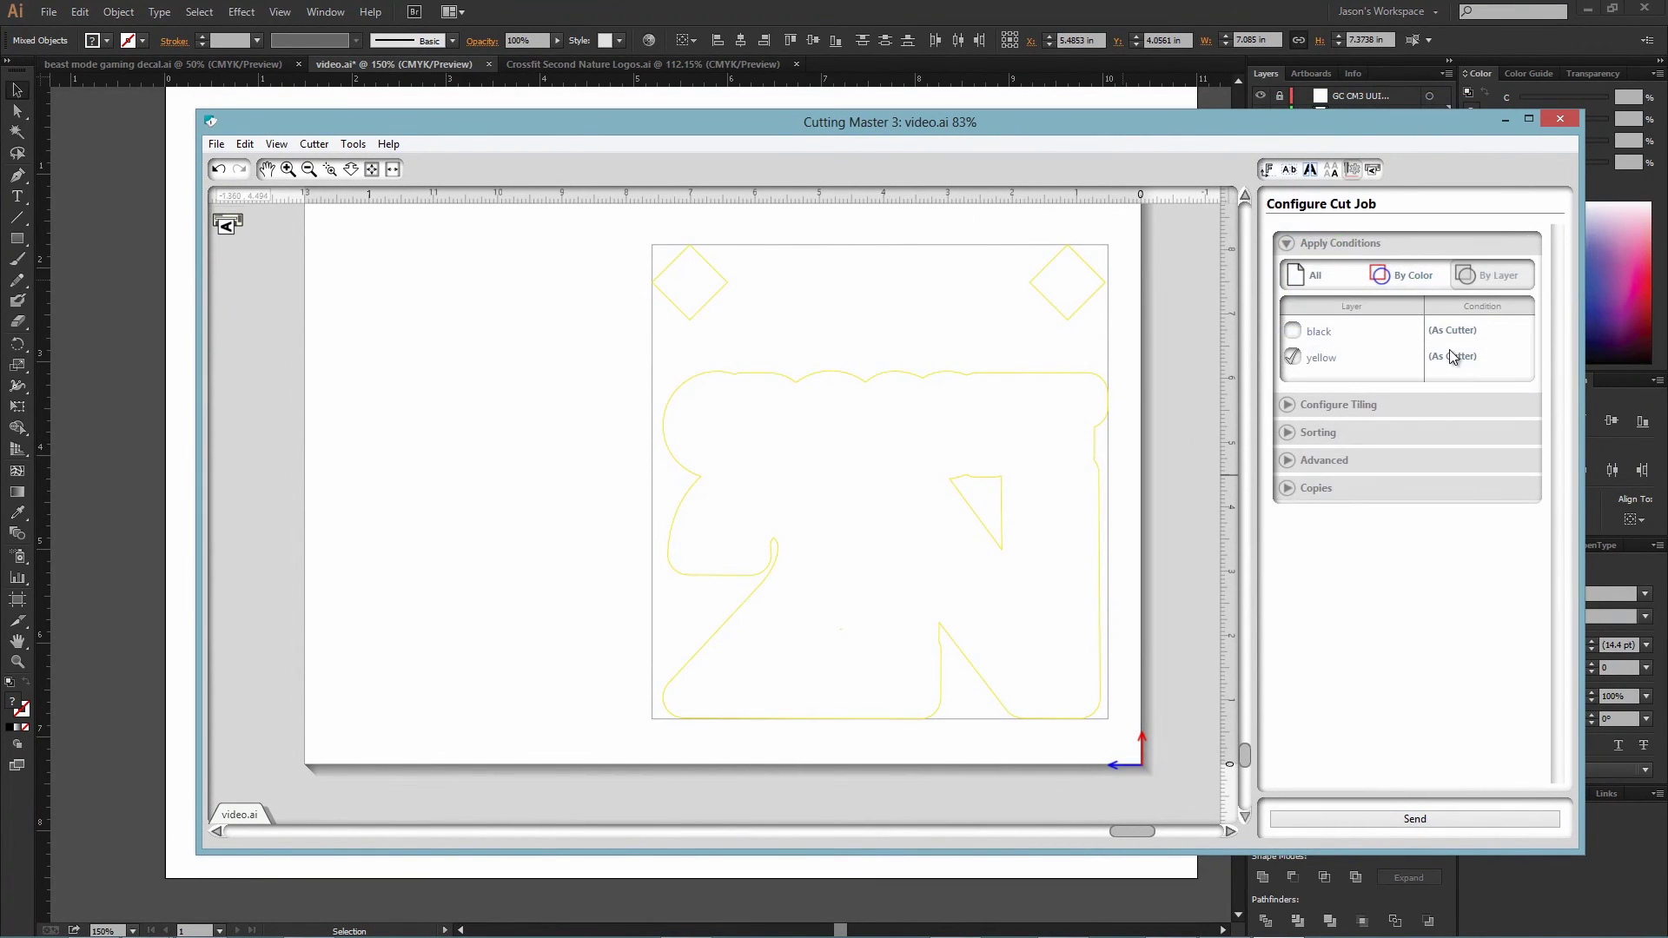
pyautogui.click(1317, 330)
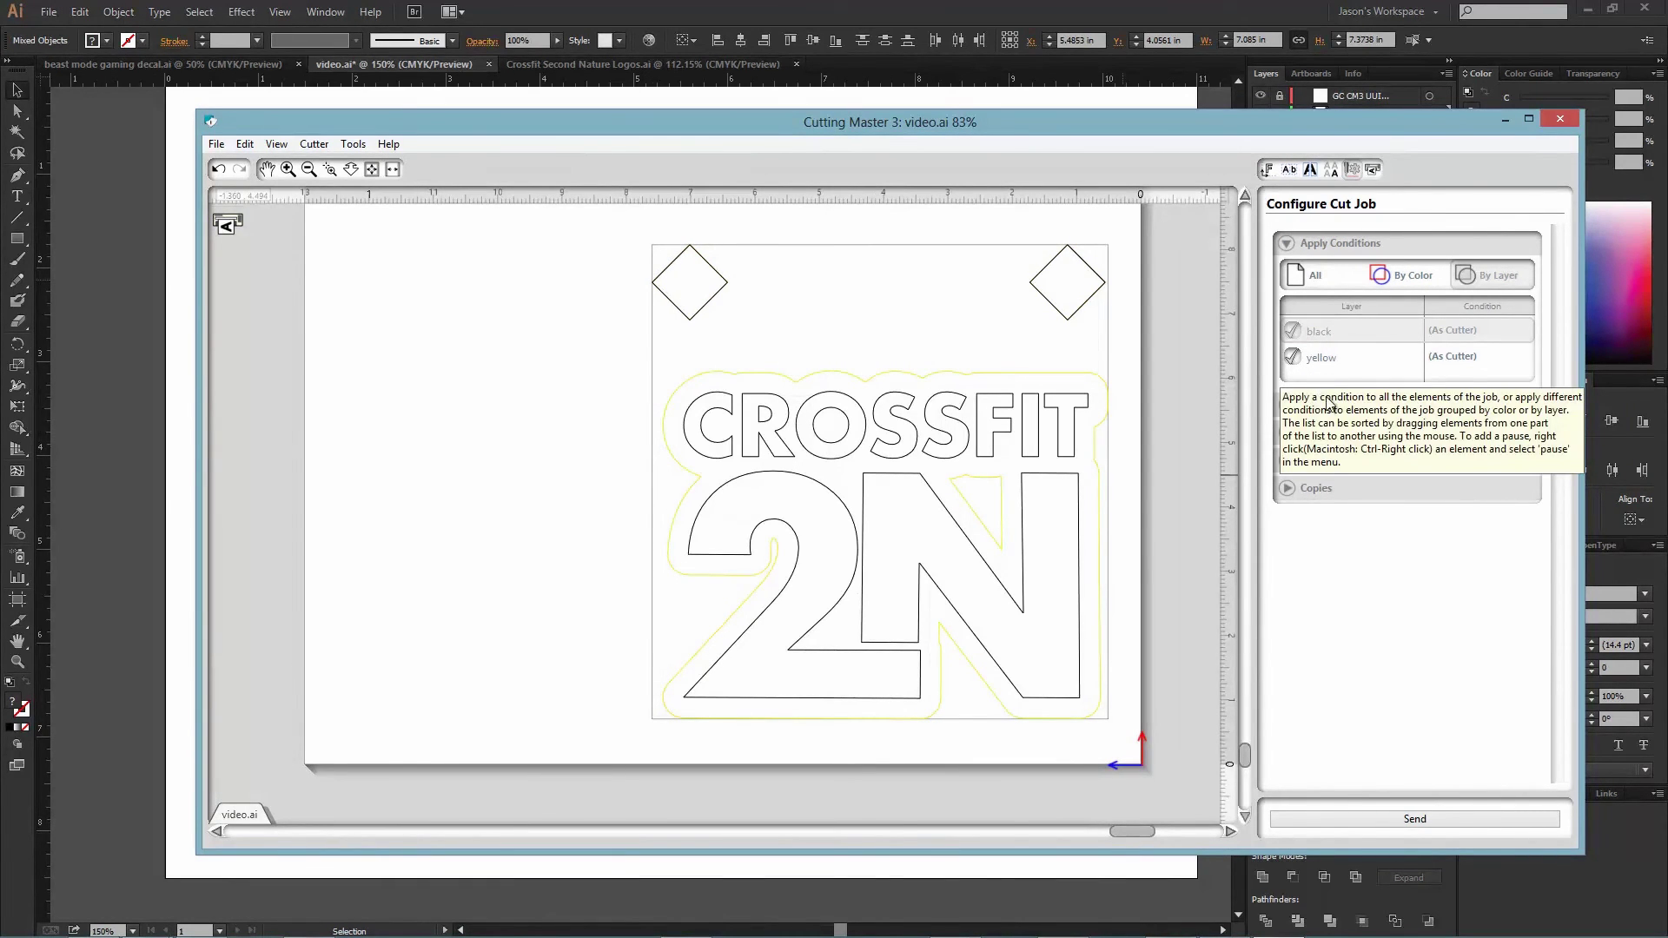
pyautogui.click(1294, 358)
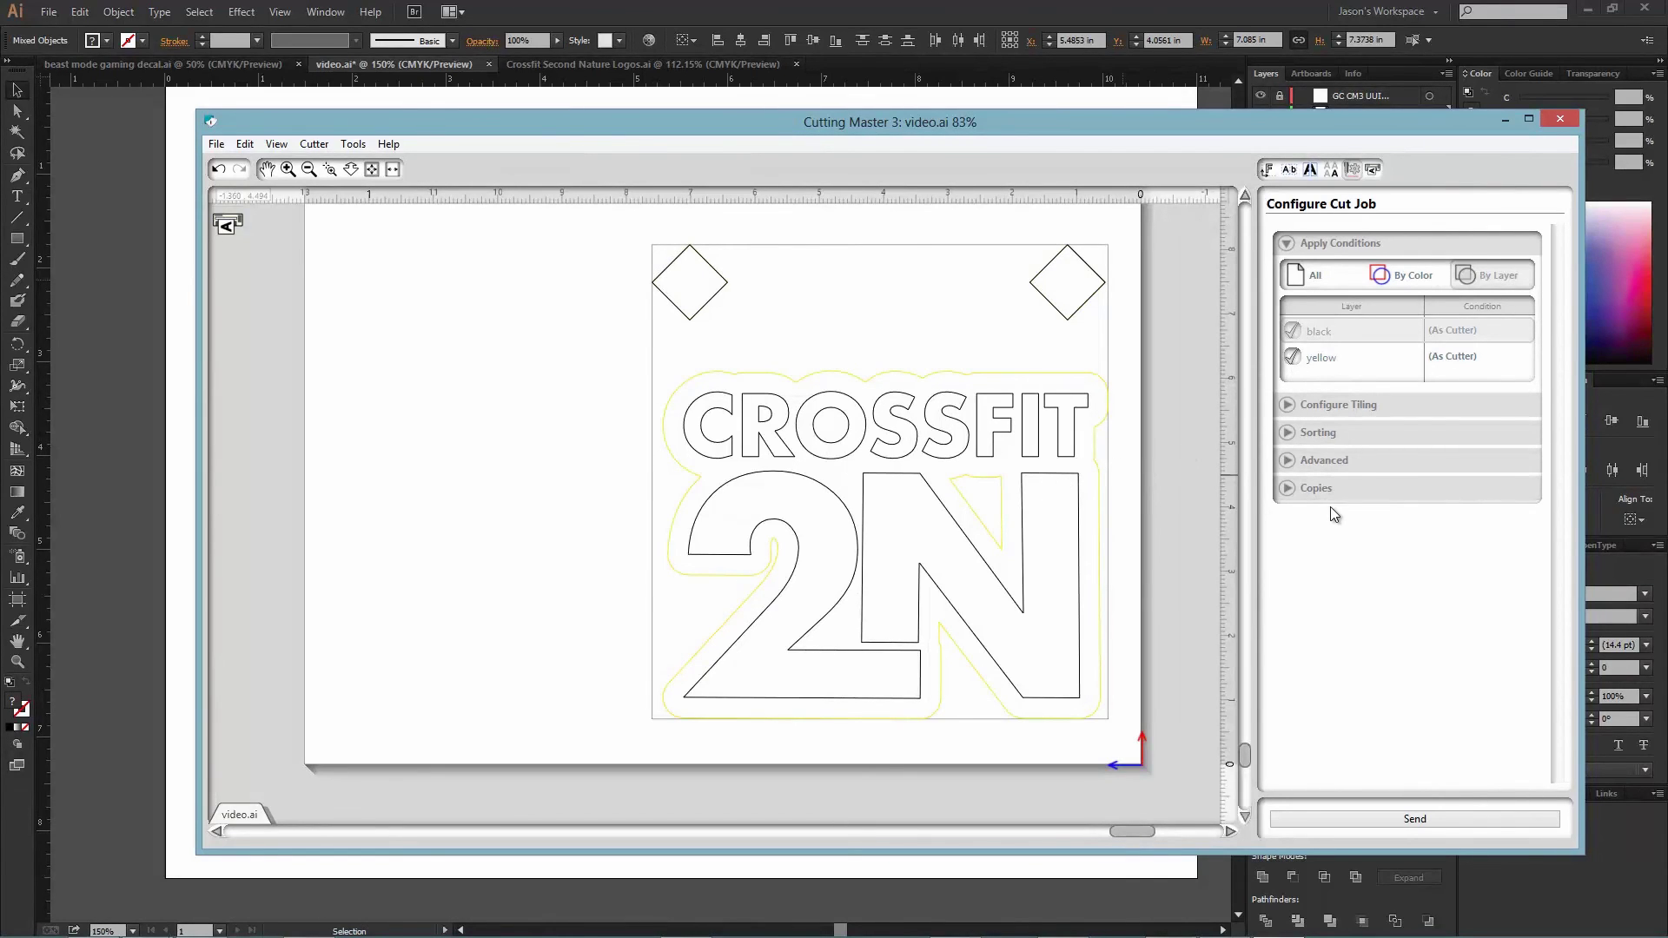
pyautogui.moveTo(1346, 113); pyautogui.dragTo(1291, 139)
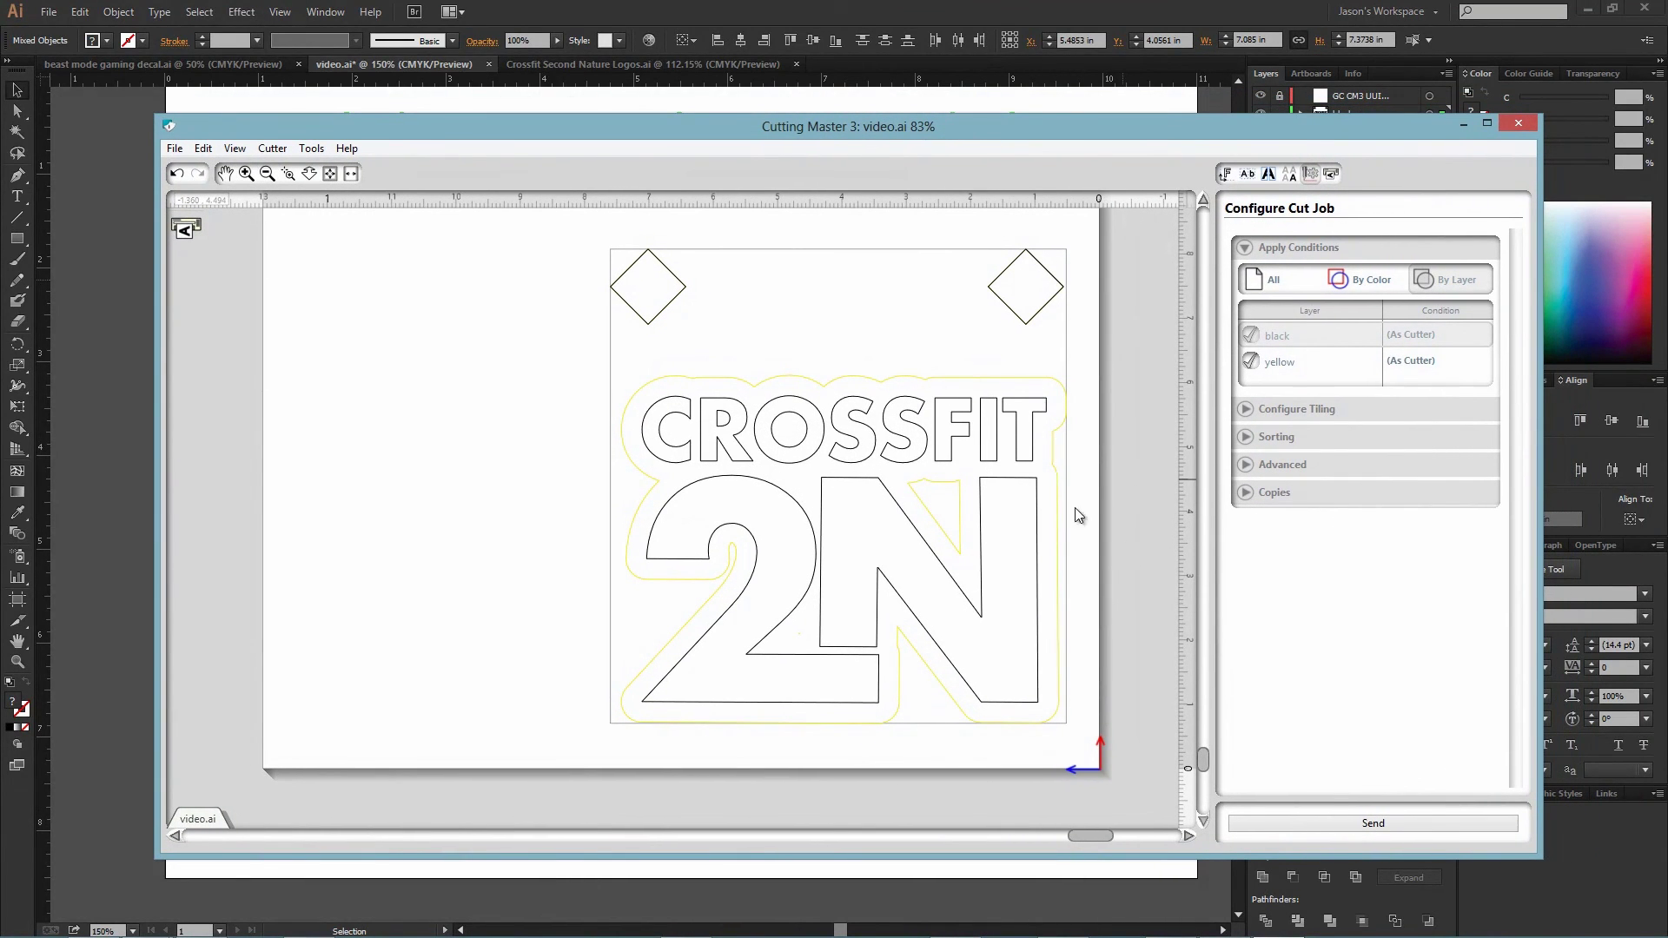